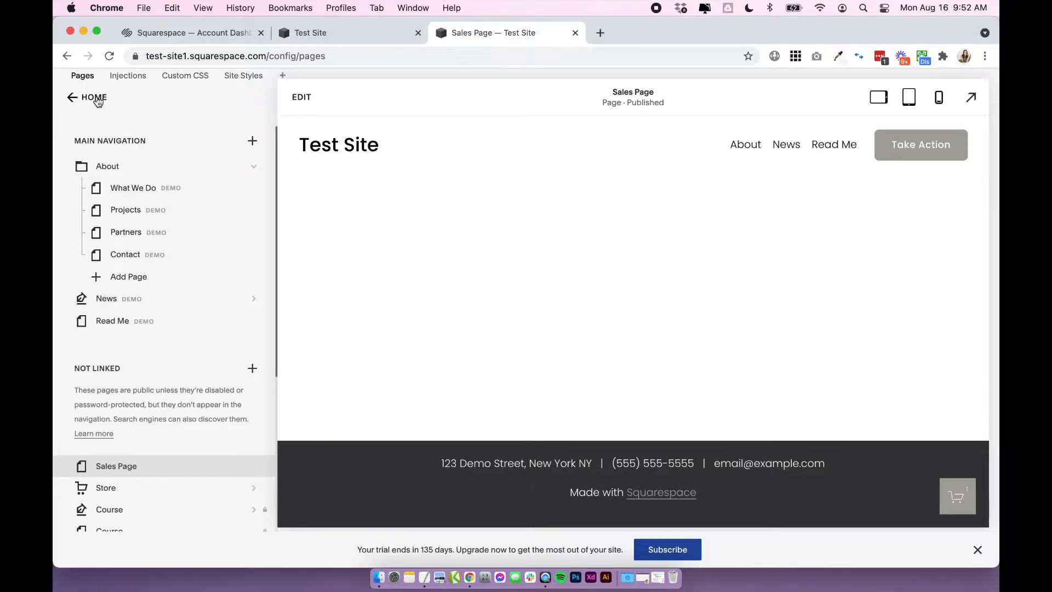
# Open the site-wide Code Injection page in the site's advanced settings.
pyautogui.click(97, 104)
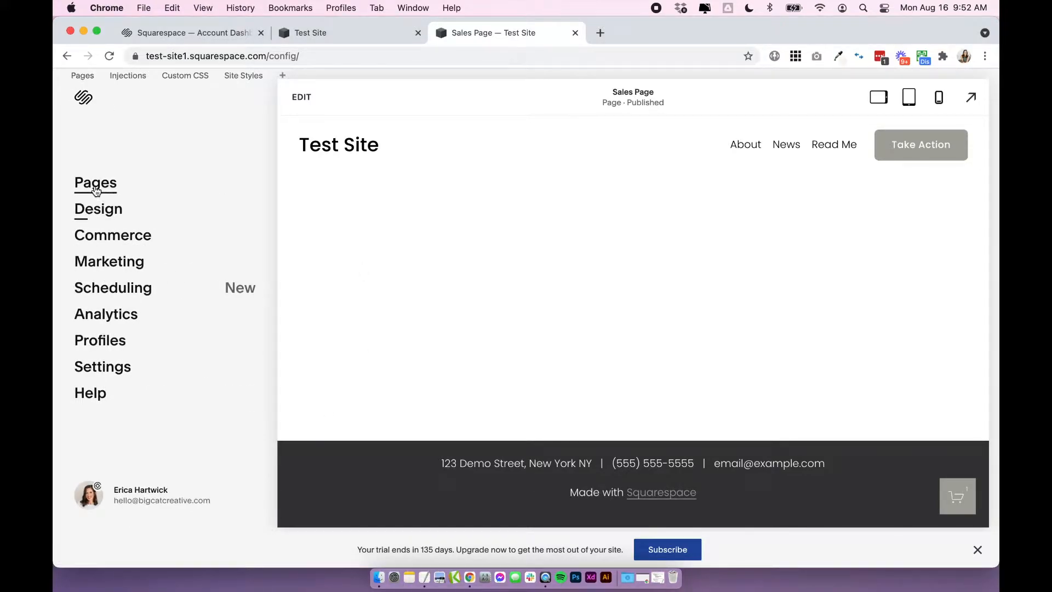
pyautogui.click(96, 368)
pyautogui.scroll(-2, 95, 373)
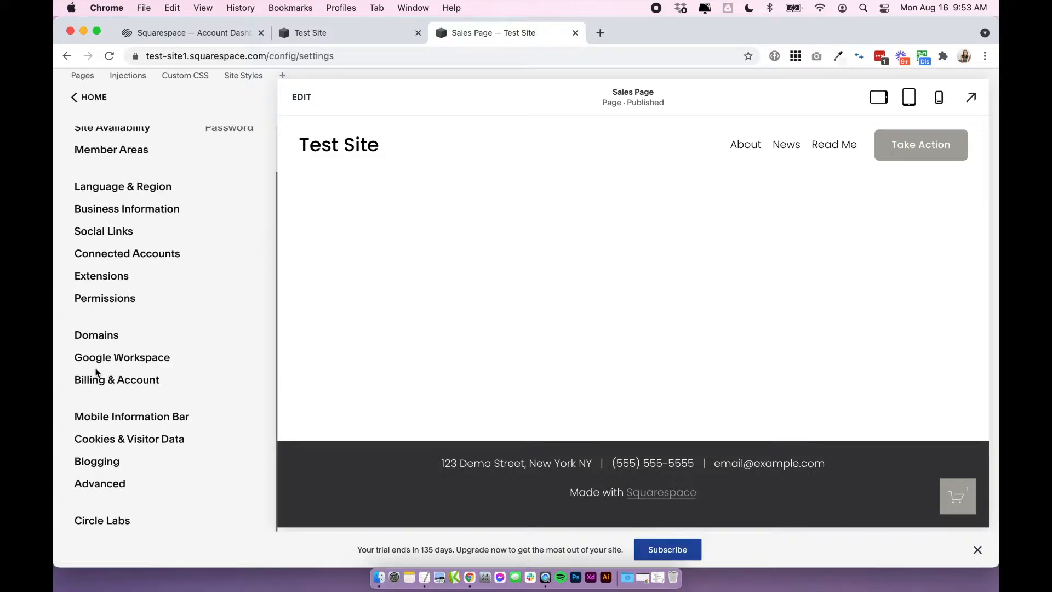
pyautogui.click(96, 484)
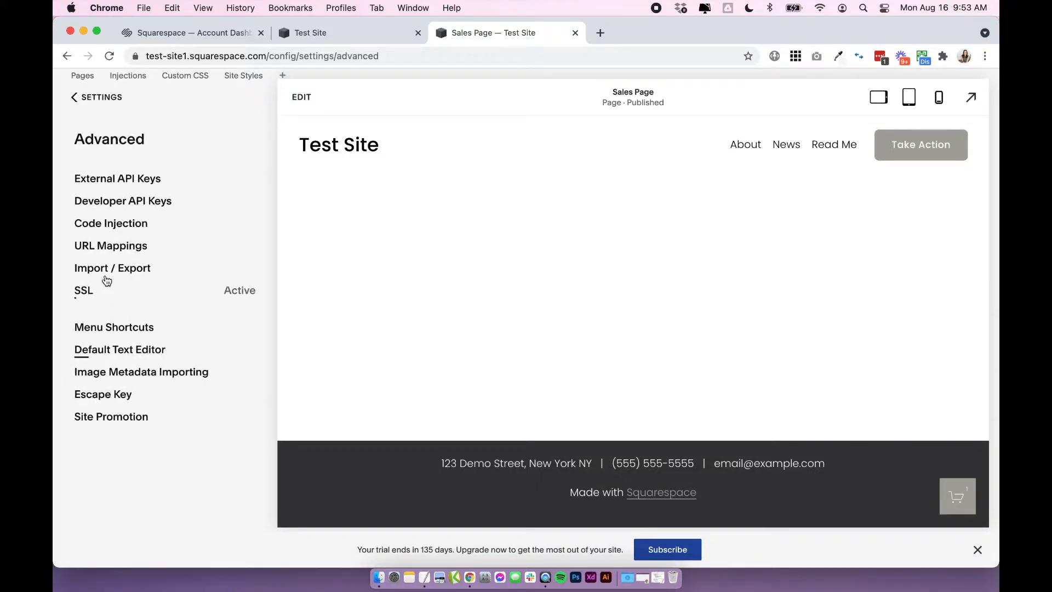
pyautogui.click(104, 224)
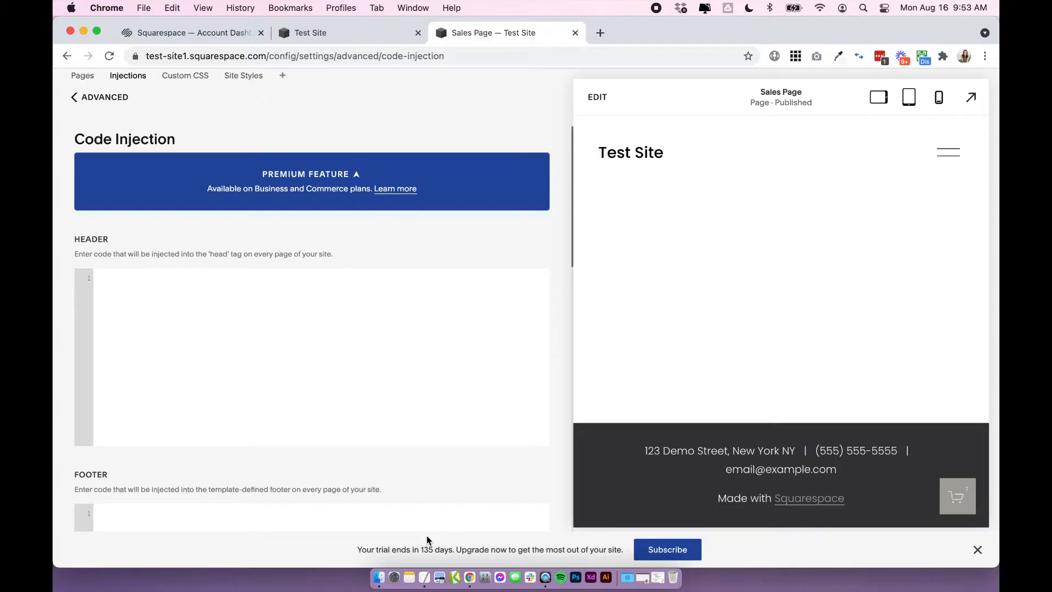
# Switch to TextEdit and copy the whole accordion FAQ h3 script from the Untitled 3 document.
pyautogui.click(424, 577)
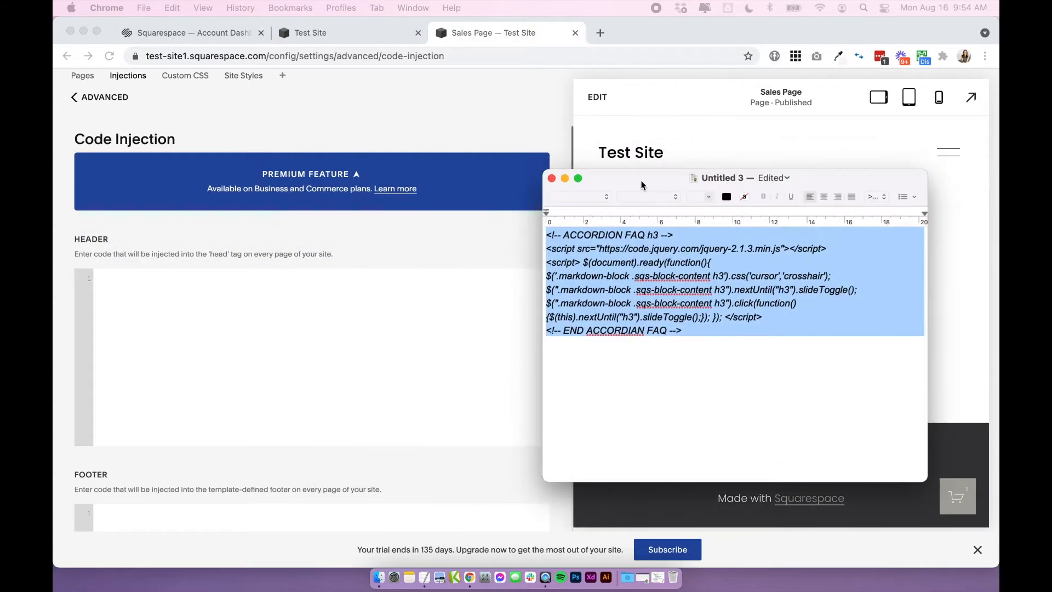
pyautogui.moveTo(641, 180); pyautogui.dragTo(575, 150)
pyautogui.click(646, 305)
pyautogui.moveTo(646, 305); pyautogui.dragTo(445, 205)
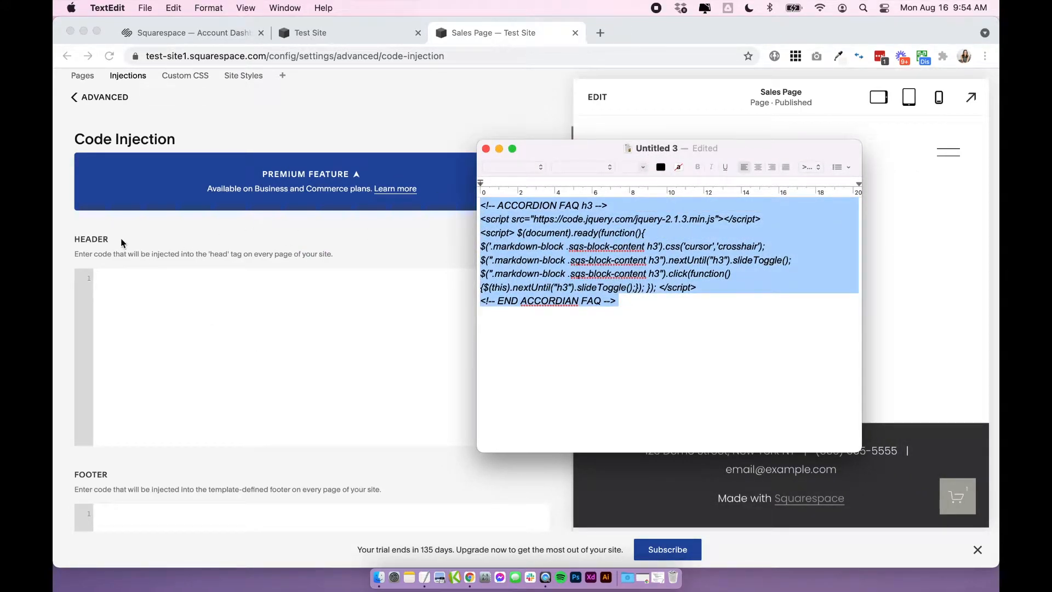
pyautogui.press('super+c')
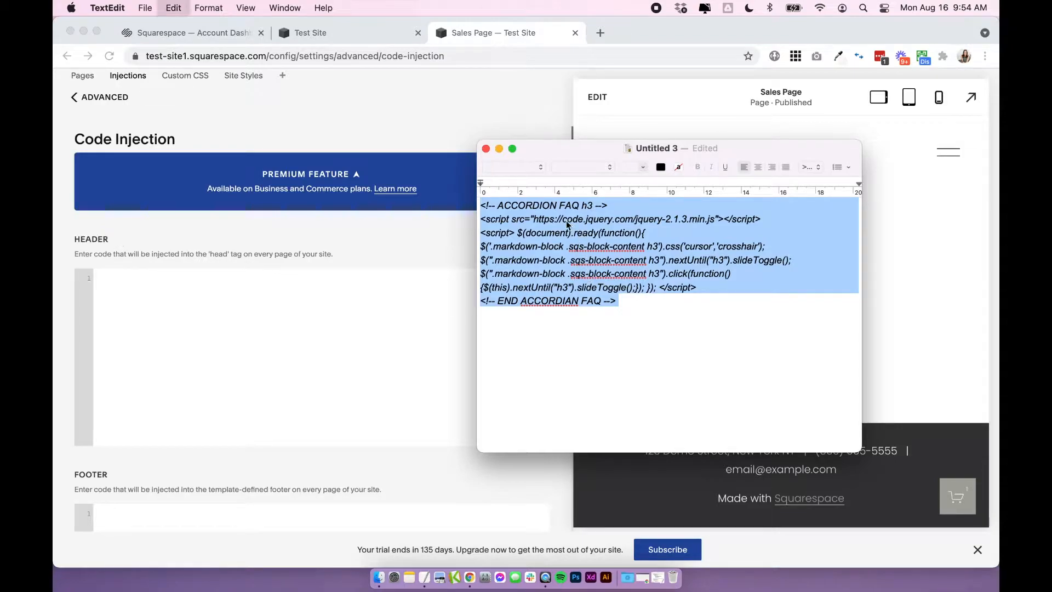
# Paste the accordion FAQ script into the site-wide header code injection in Chrome and save it.
pyautogui.click(356, 300)
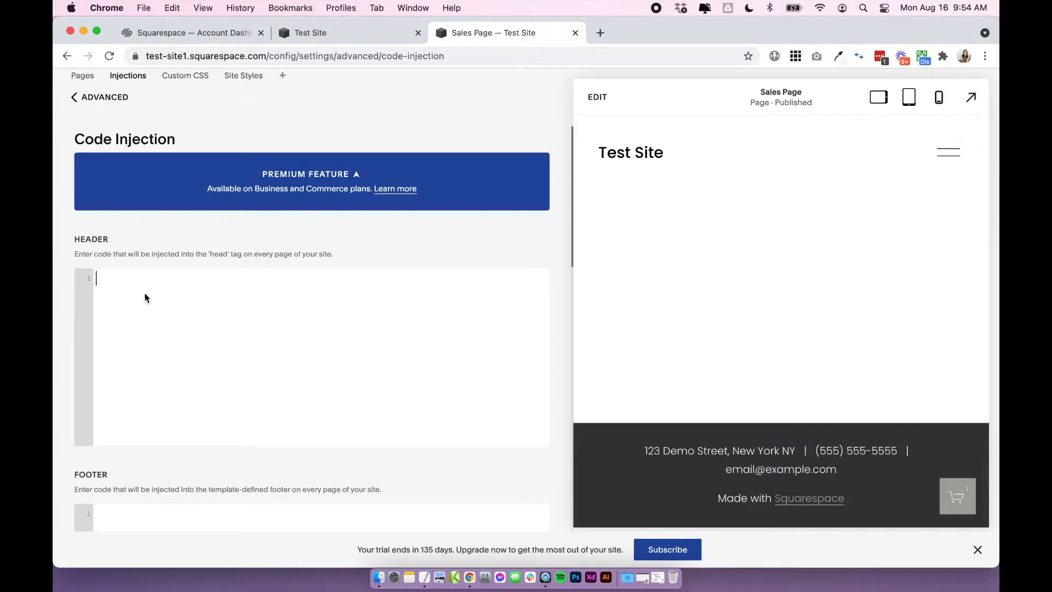
pyautogui.press('super+v')
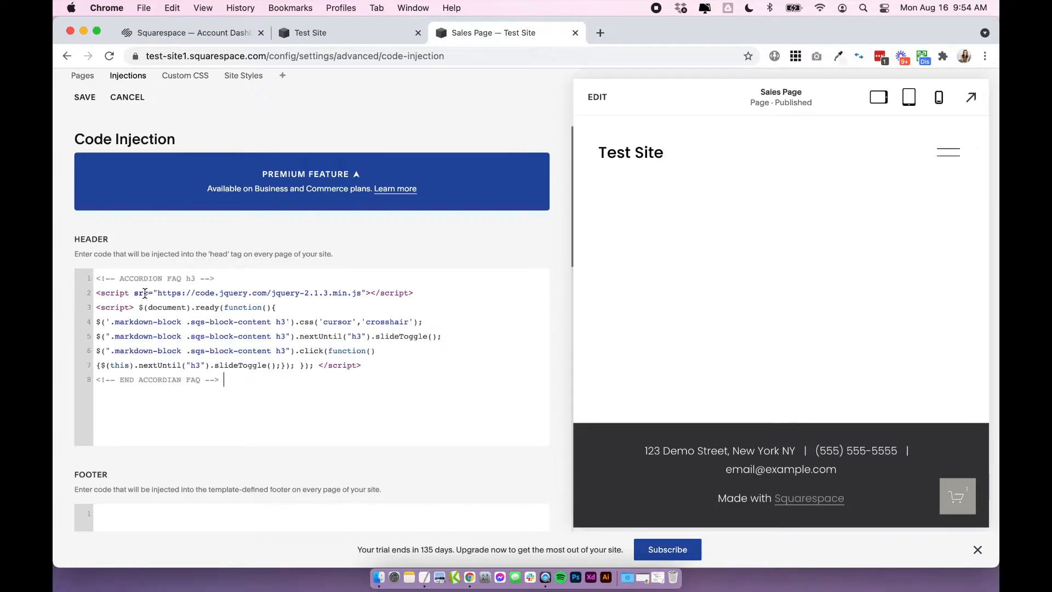
pyautogui.click(85, 99)
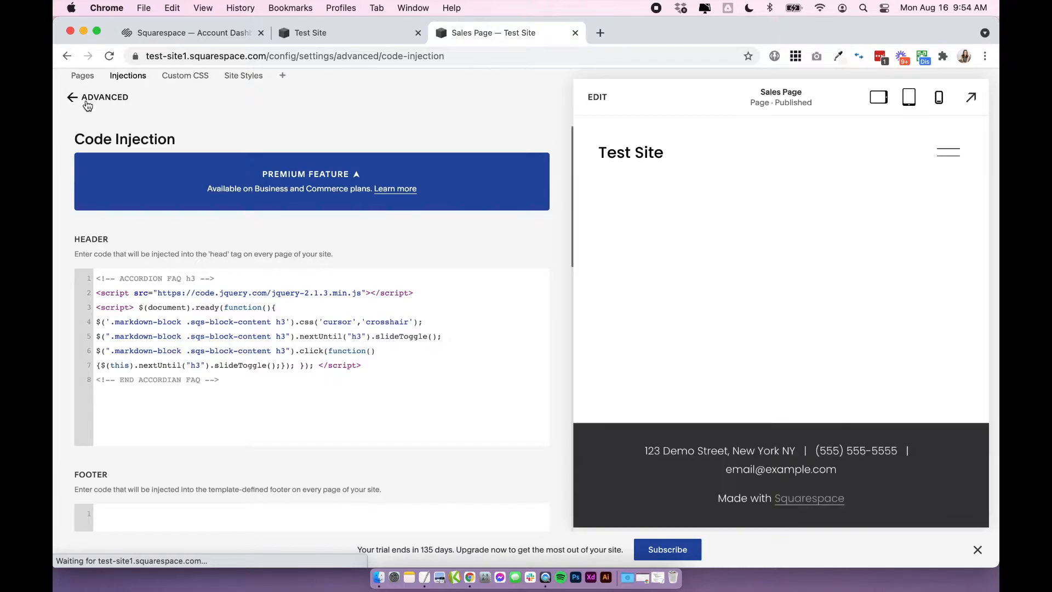
pyautogui.click(87, 103)
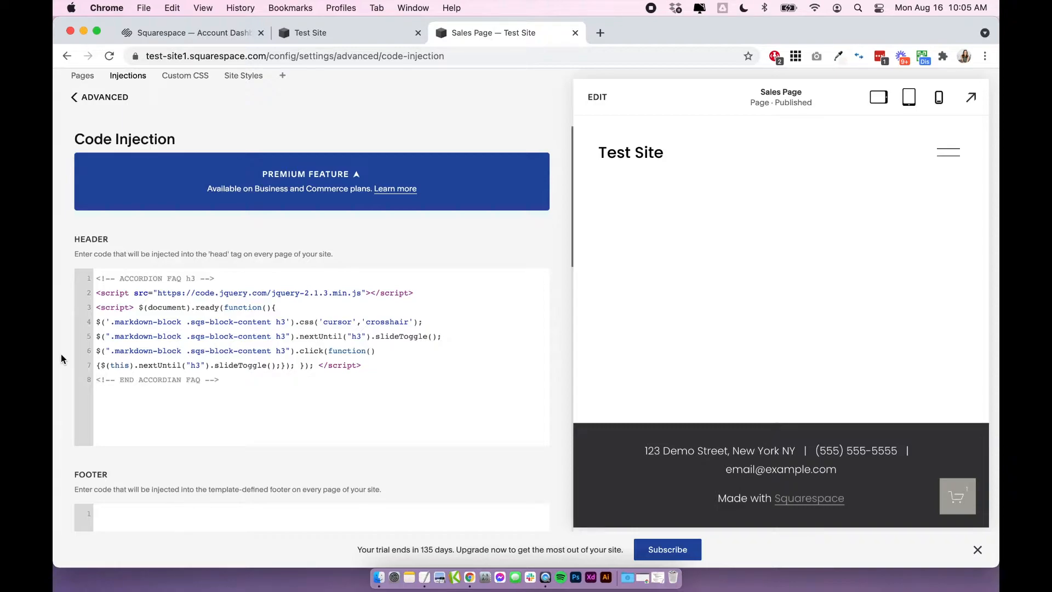
# Remove the entire accordion FAQ script from the site-wide header code injection and save the change.
pyautogui.click(203, 354)
pyautogui.press('super+a')
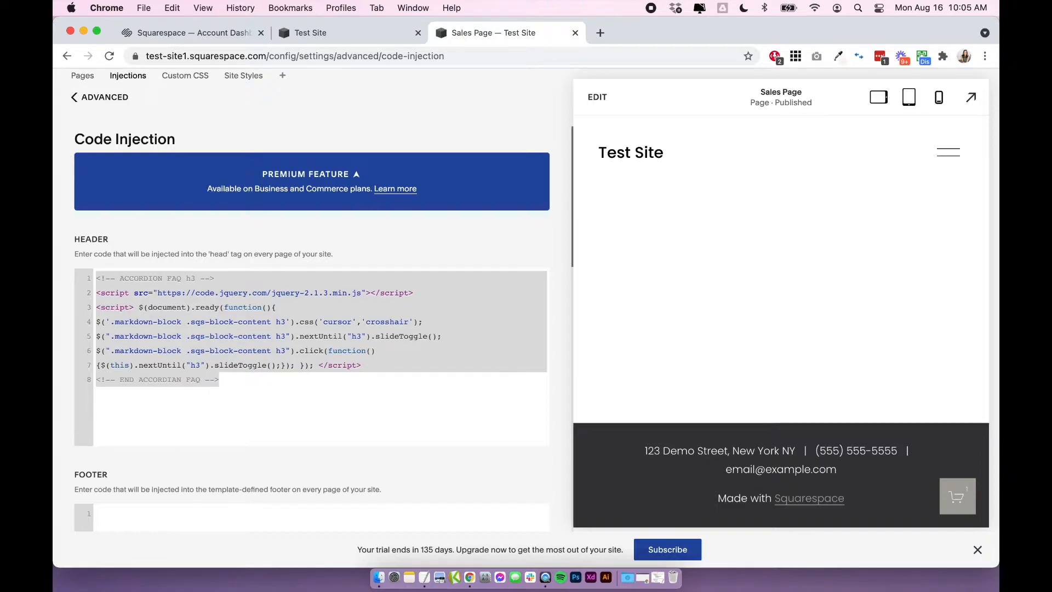
pyautogui.click(182, 404)
pyautogui.moveTo(181, 405); pyautogui.dragTo(120, 277)
pyautogui.click(233, 380)
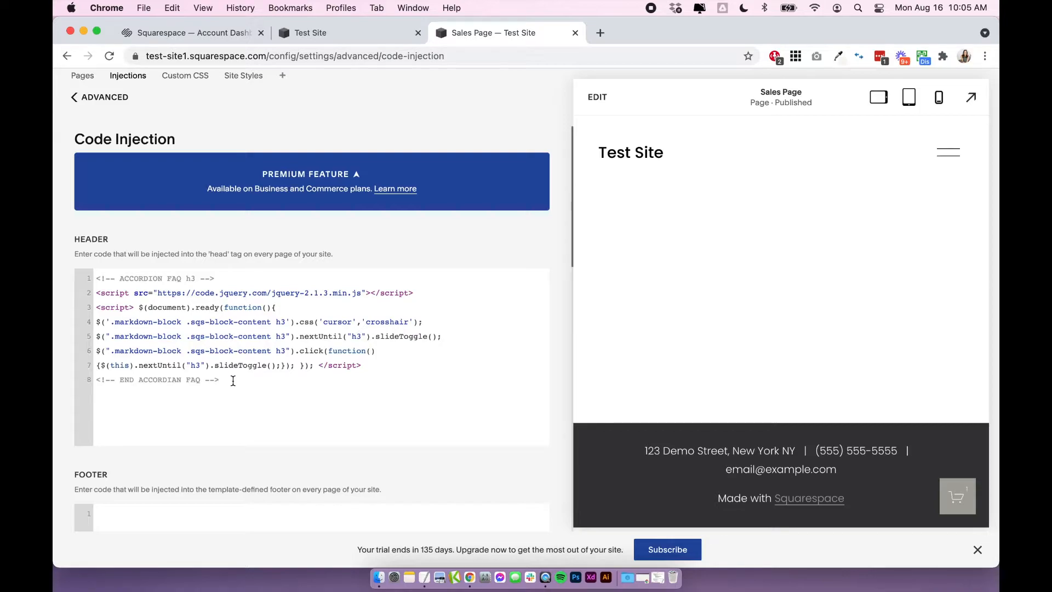
pyautogui.moveTo(233, 380); pyautogui.dragTo(89, 283)
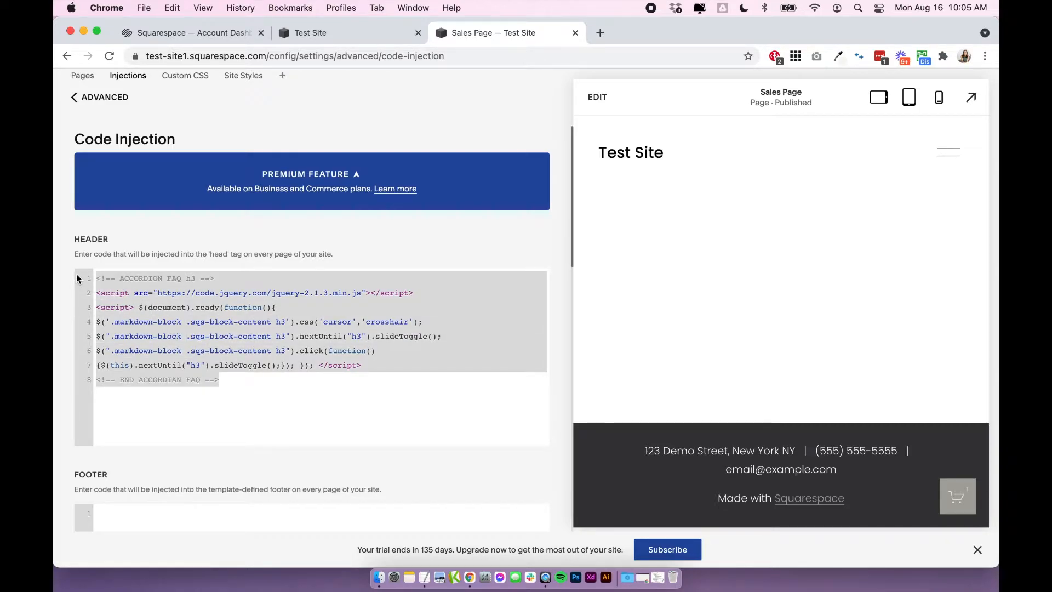
pyautogui.click(235, 400)
pyautogui.moveTo(234, 400); pyautogui.dragTo(65, 272)
pyautogui.press('BackSpace')
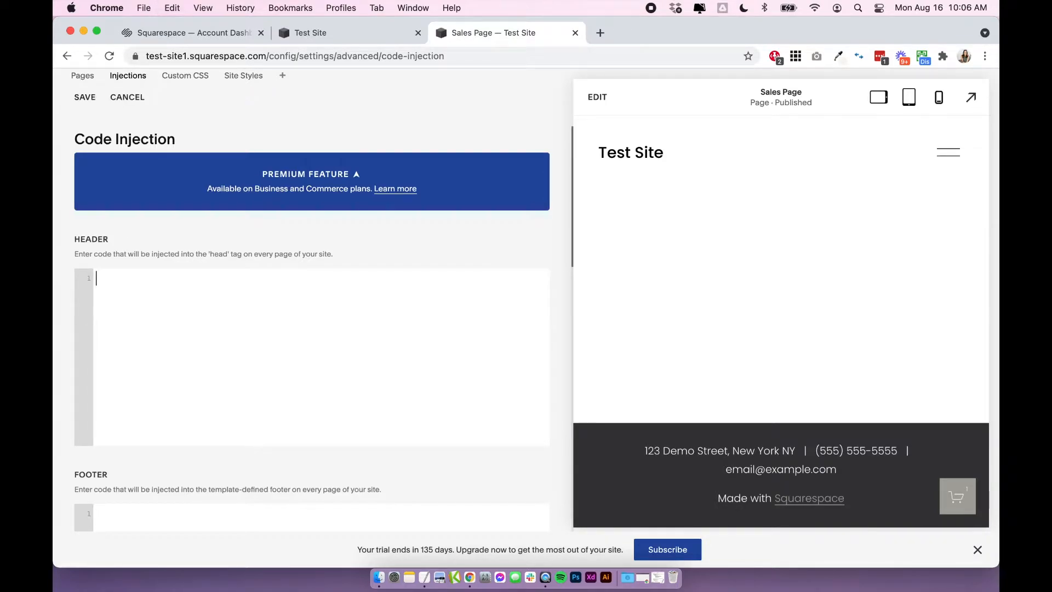
pyautogui.click(86, 100)
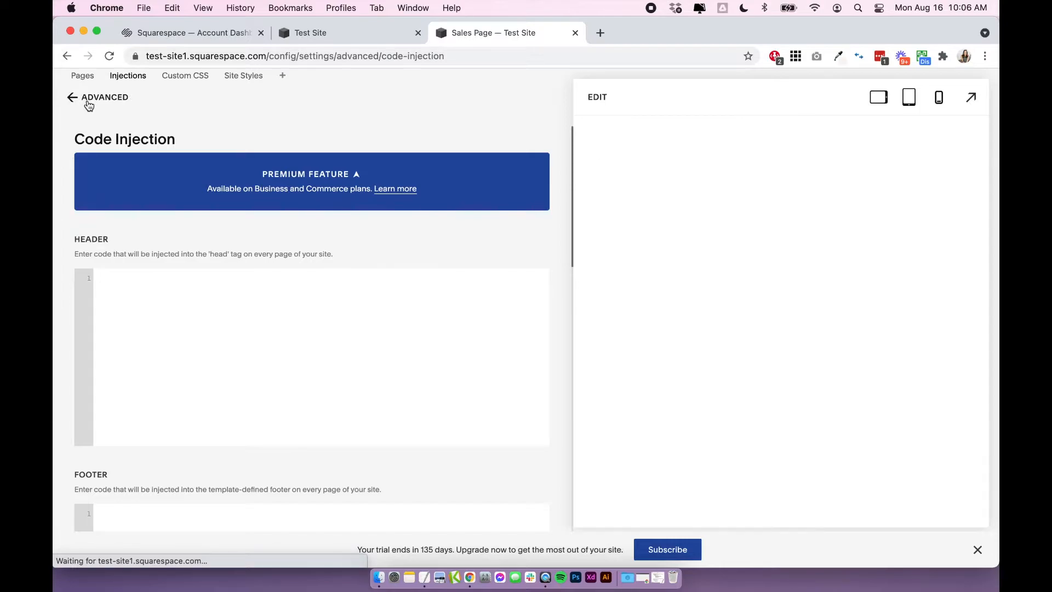
# Return to the site's page list and open the advanced page settings of the Sales Page.
pyautogui.click(88, 99)
pyautogui.click(87, 101)
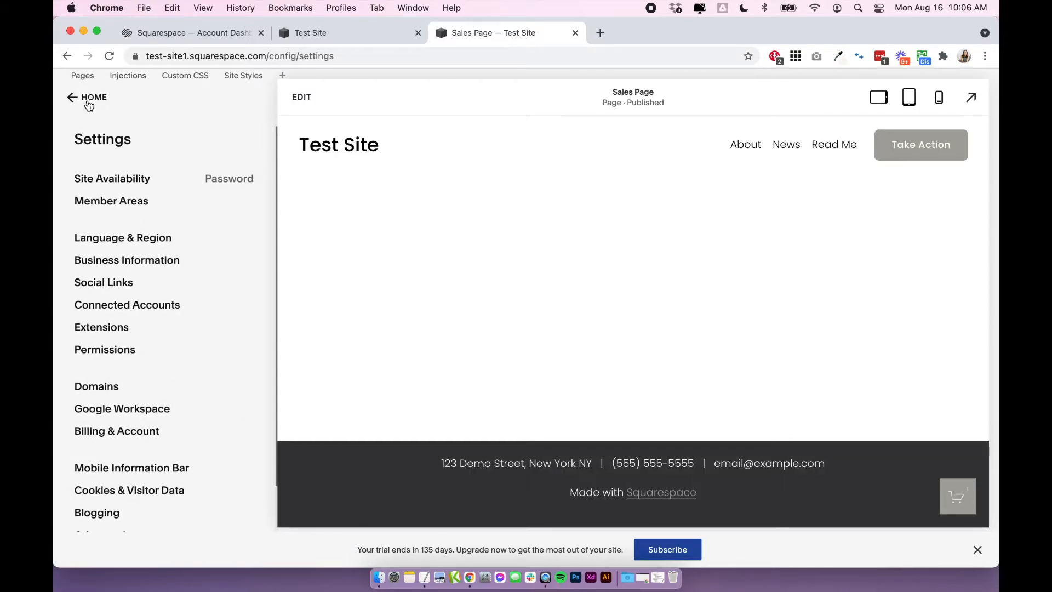
pyautogui.click(88, 100)
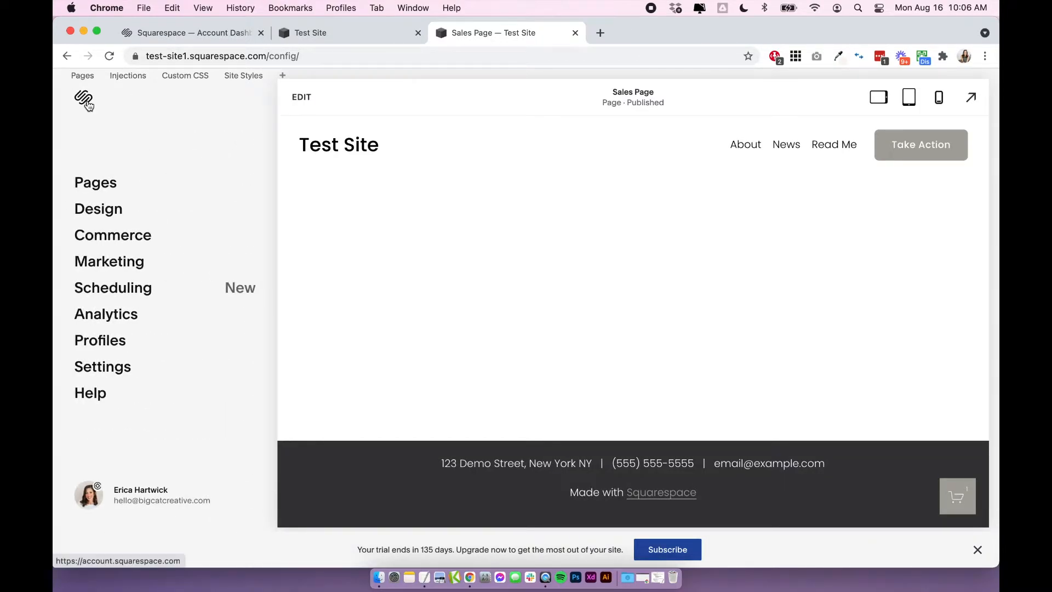
pyautogui.click(118, 182)
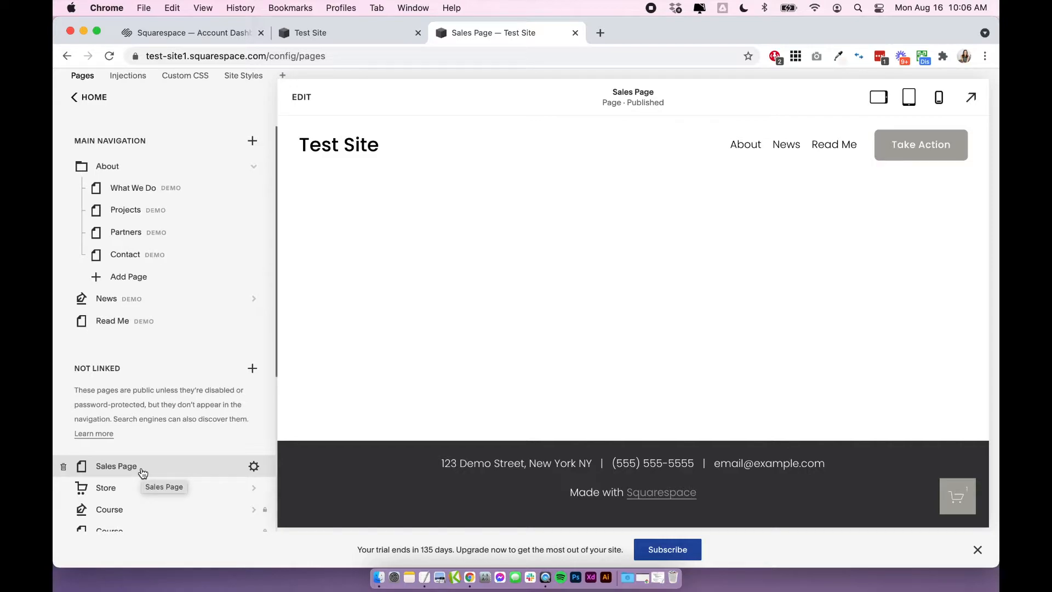
pyautogui.click(254, 468)
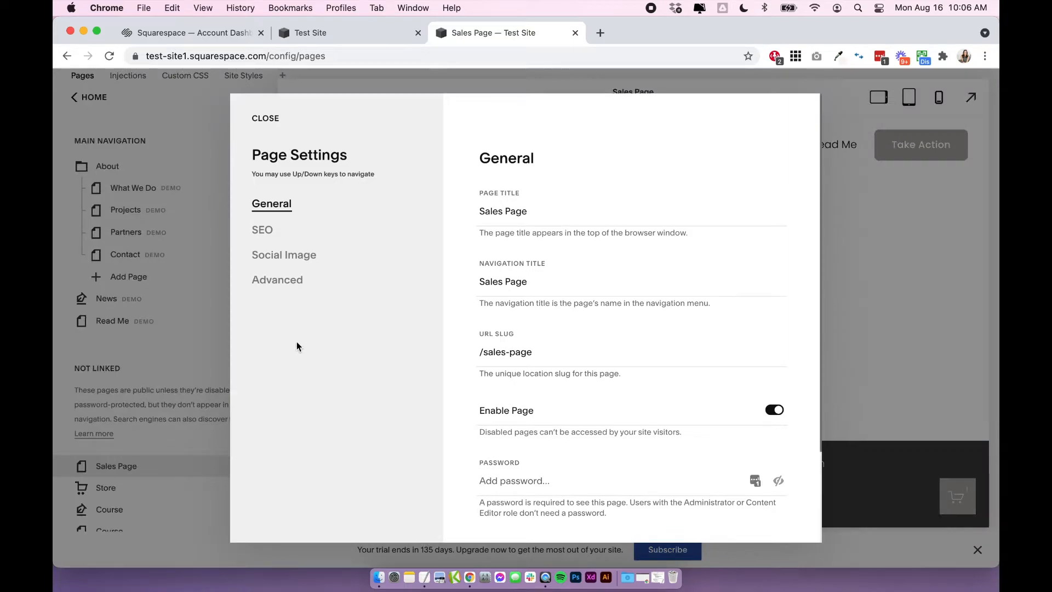
pyautogui.click(285, 288)
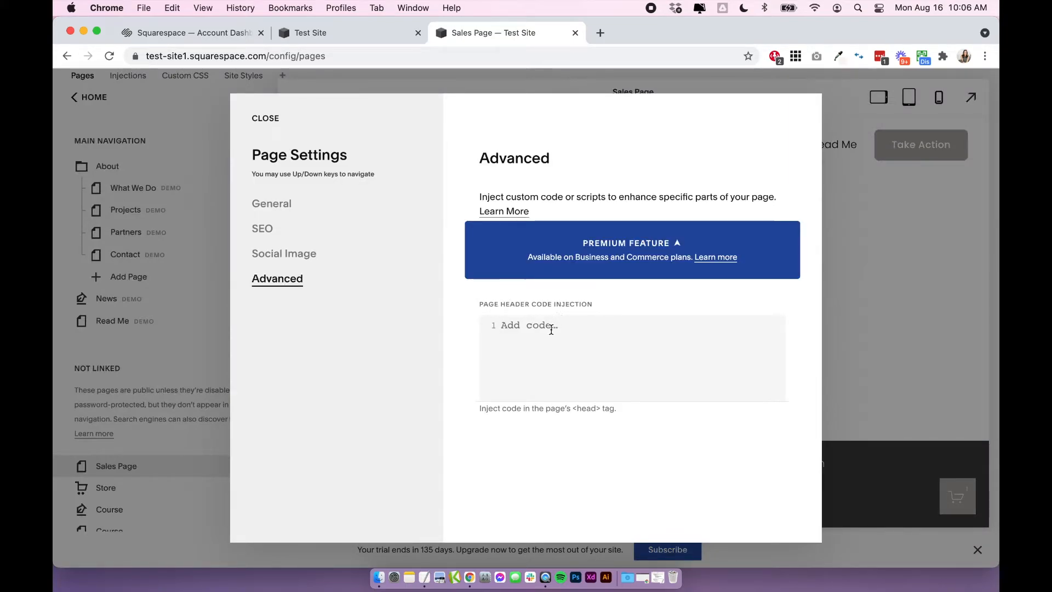
# Paste the accordion FAQ script into the Sales Page's header code injection and save the page settings.
pyautogui.click(551, 325)
pyautogui.press('super+v')
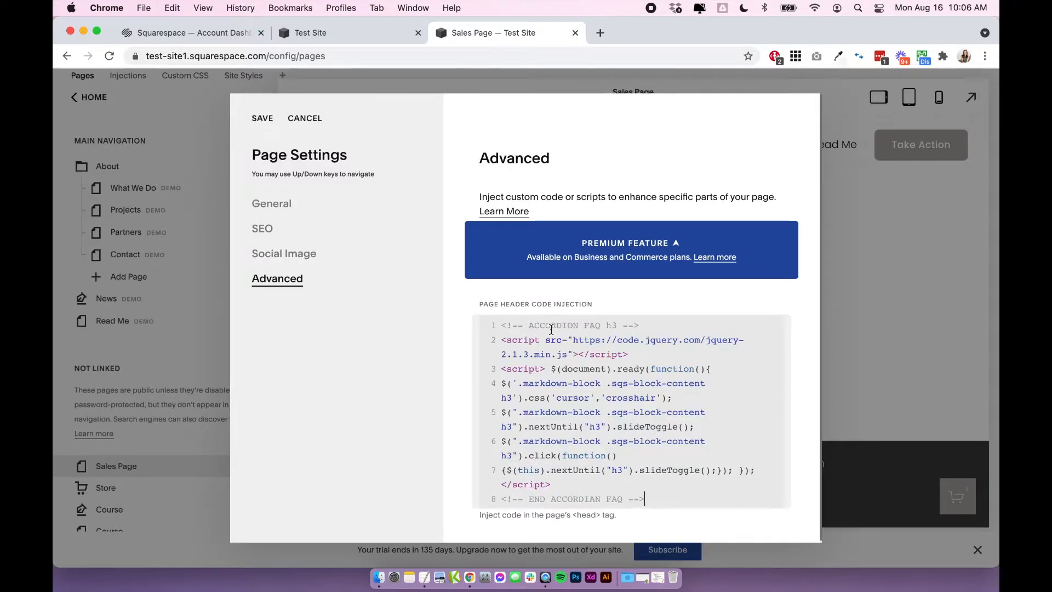
pyautogui.click(262, 119)
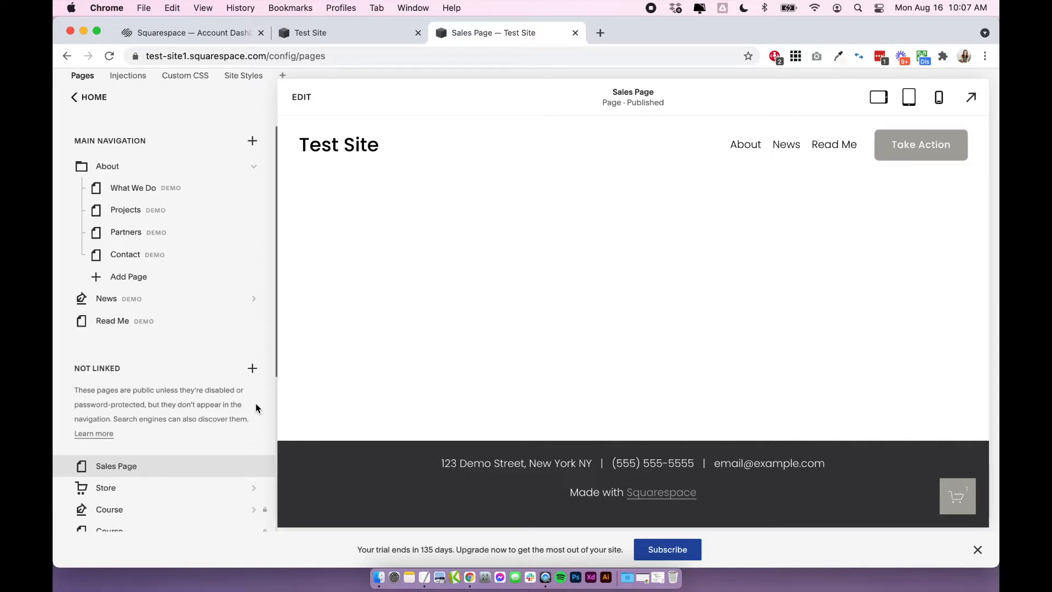
# Revisit the site-wide Code Injection page to examine its header code area.
pyautogui.click(90, 99)
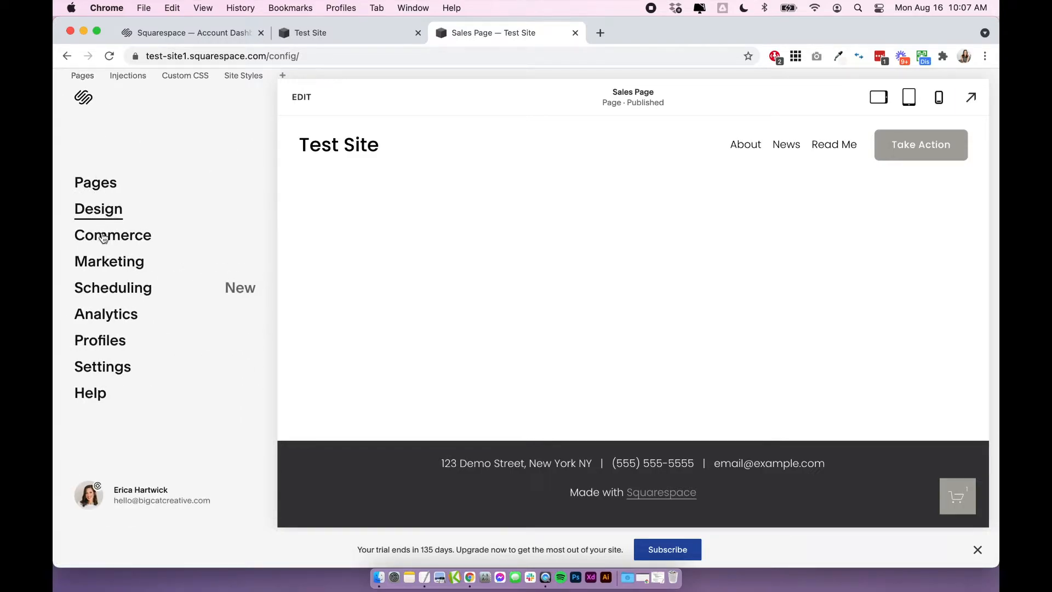
pyautogui.click(109, 367)
pyautogui.click(114, 482)
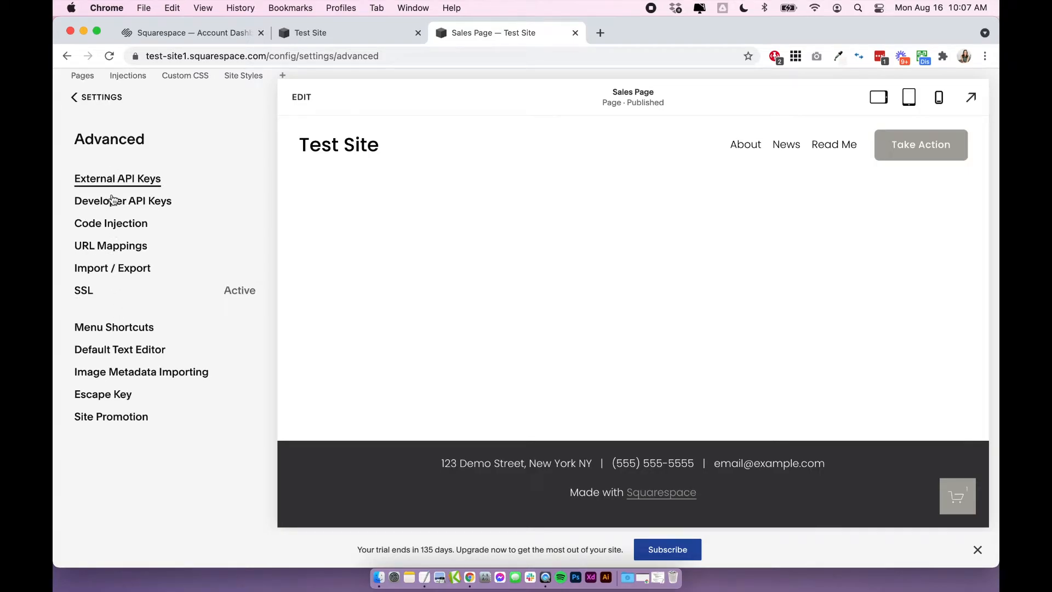
pyautogui.click(111, 223)
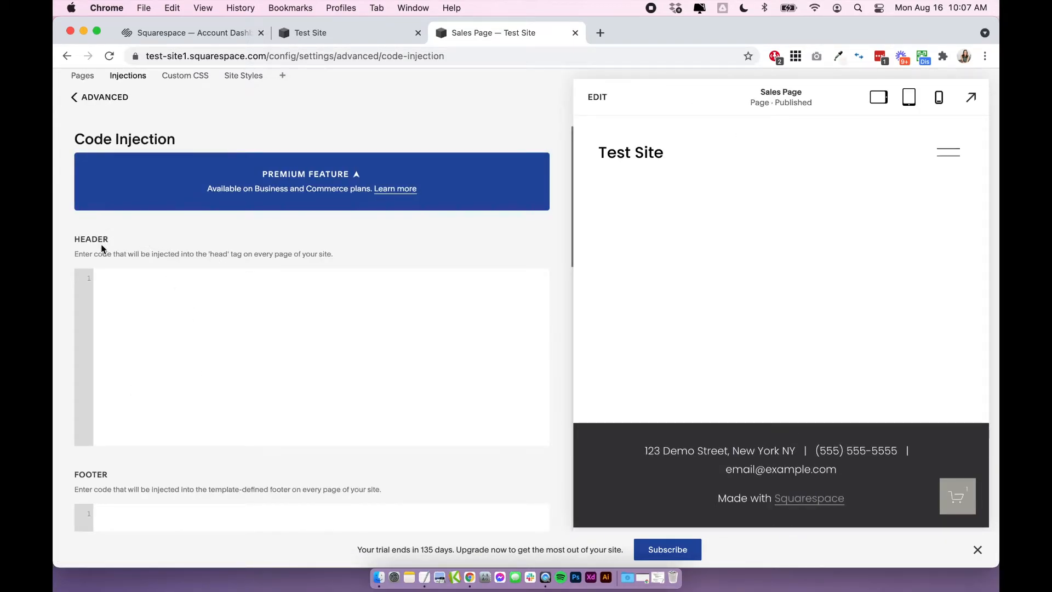
pyautogui.click(109, 102)
pyautogui.click(109, 104)
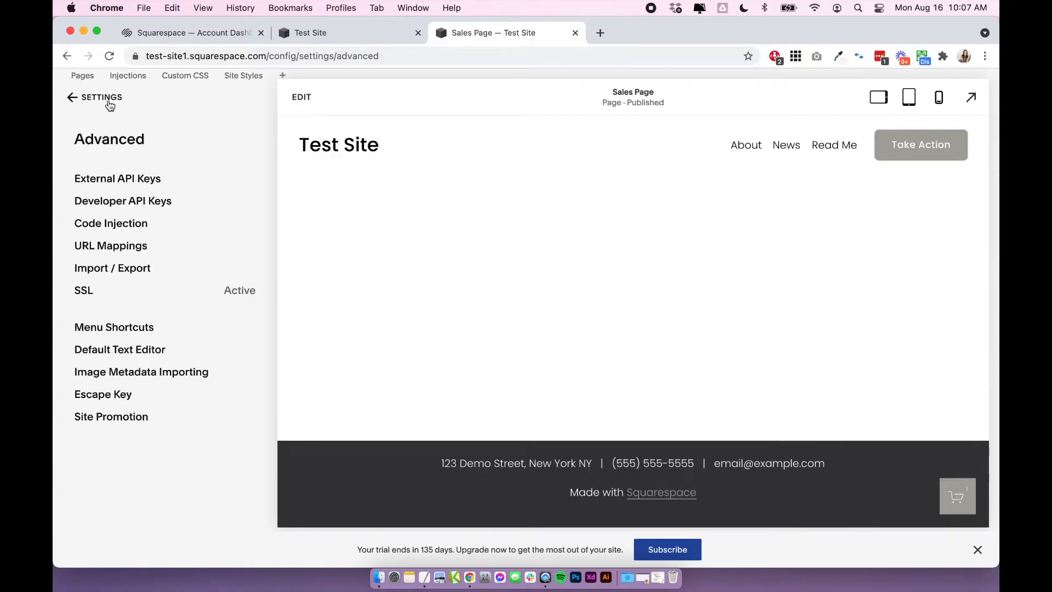
# Go back to the page list and open the Sales Page for editing.
pyautogui.click(95, 97)
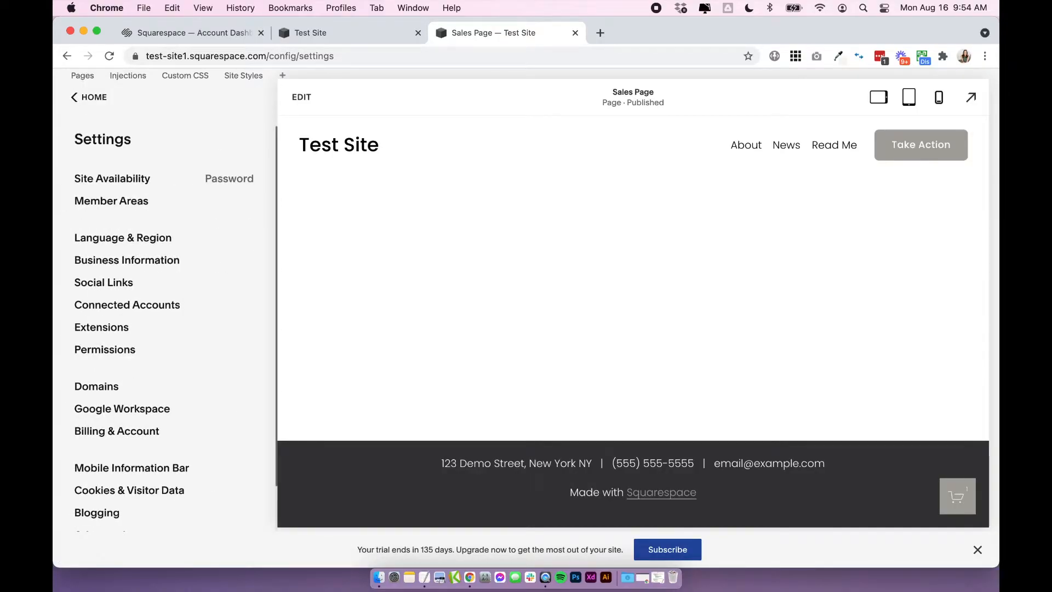
pyautogui.click(103, 99)
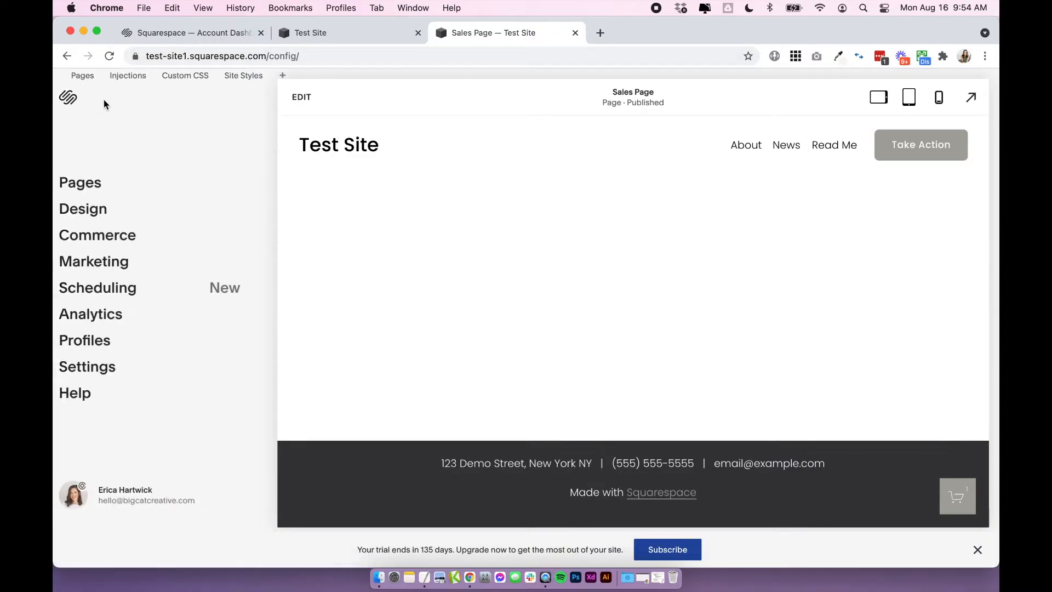
pyautogui.click(99, 180)
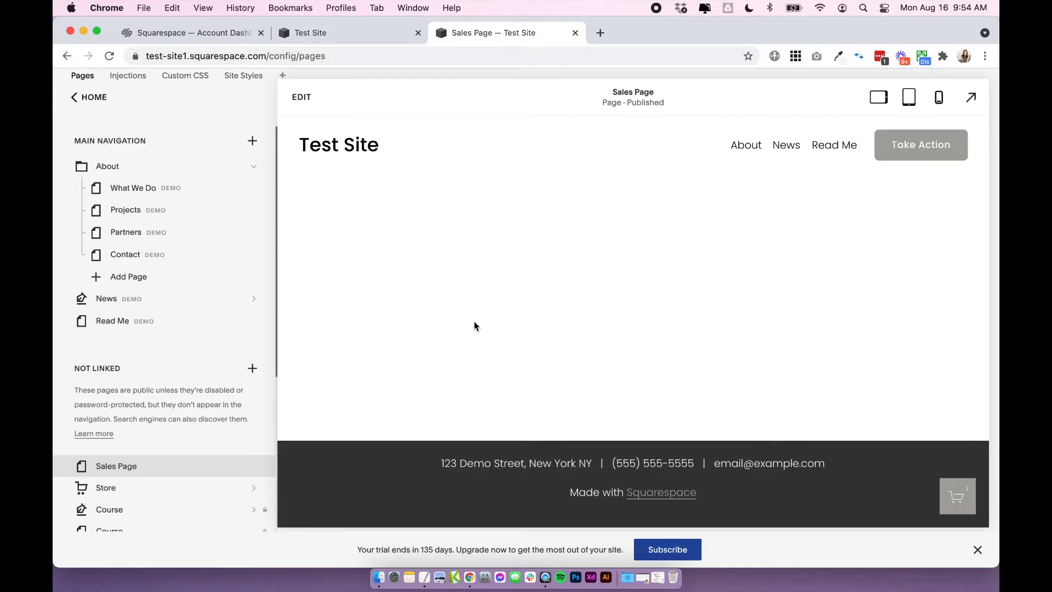
pyautogui.click(302, 100)
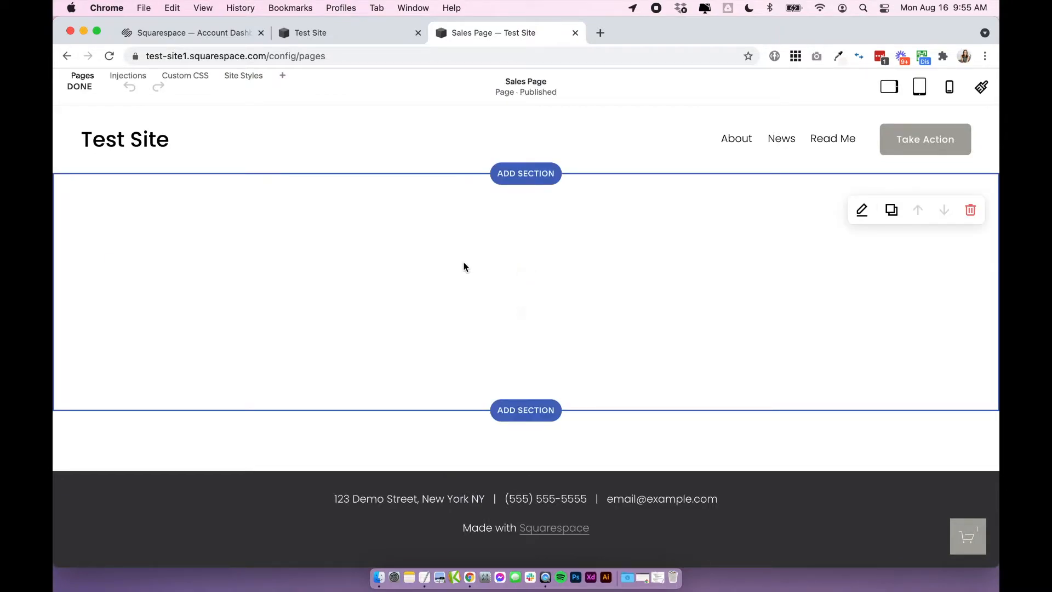
# Insert a Markdown block into the empty section of the Sales Page.
pyautogui.moveTo(510, 271)
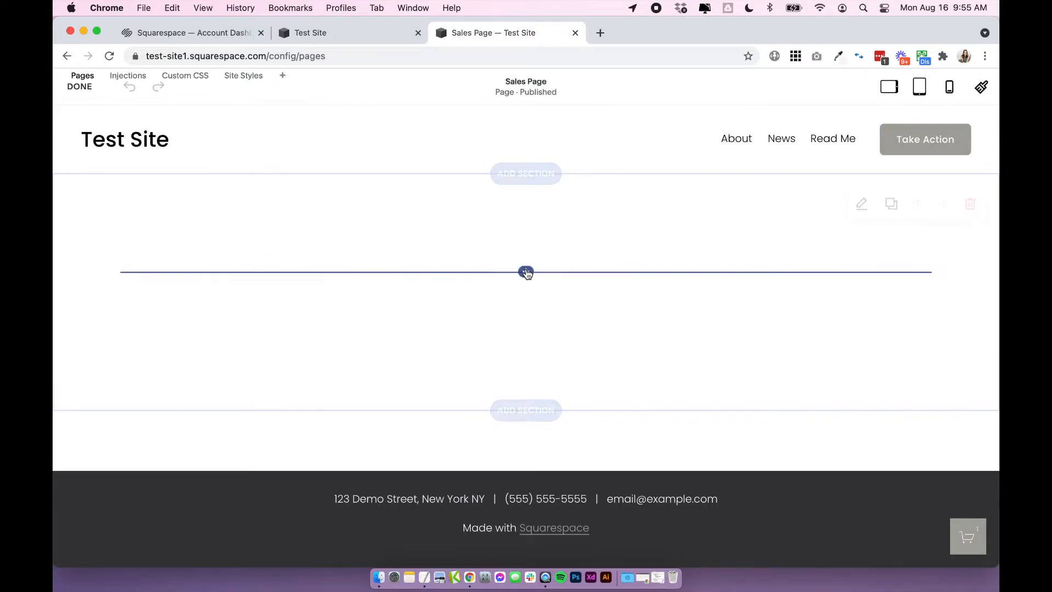
pyautogui.click(527, 274)
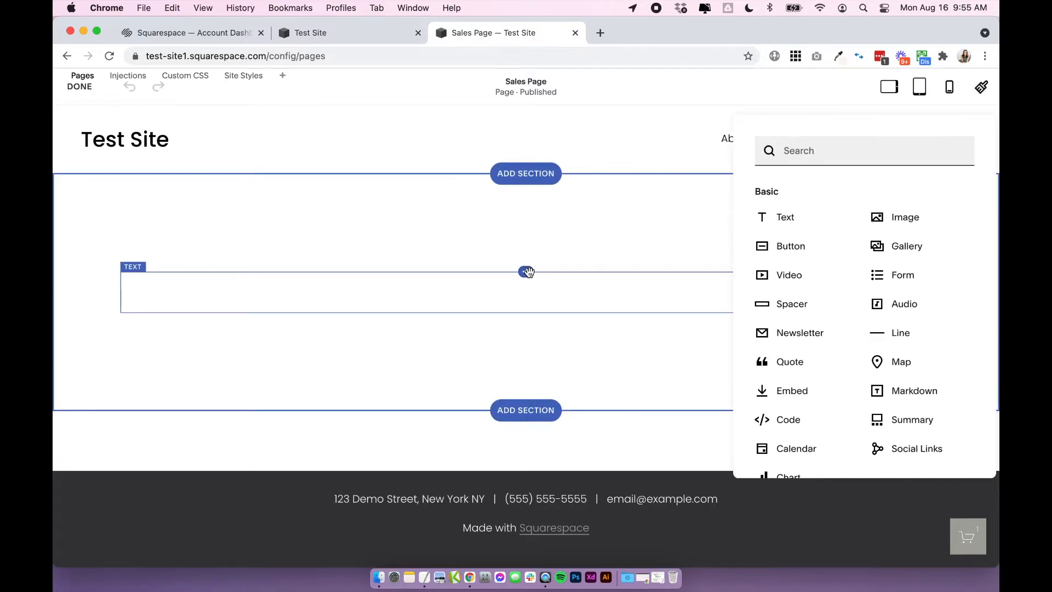
pyautogui.scroll(-2, 903, 245)
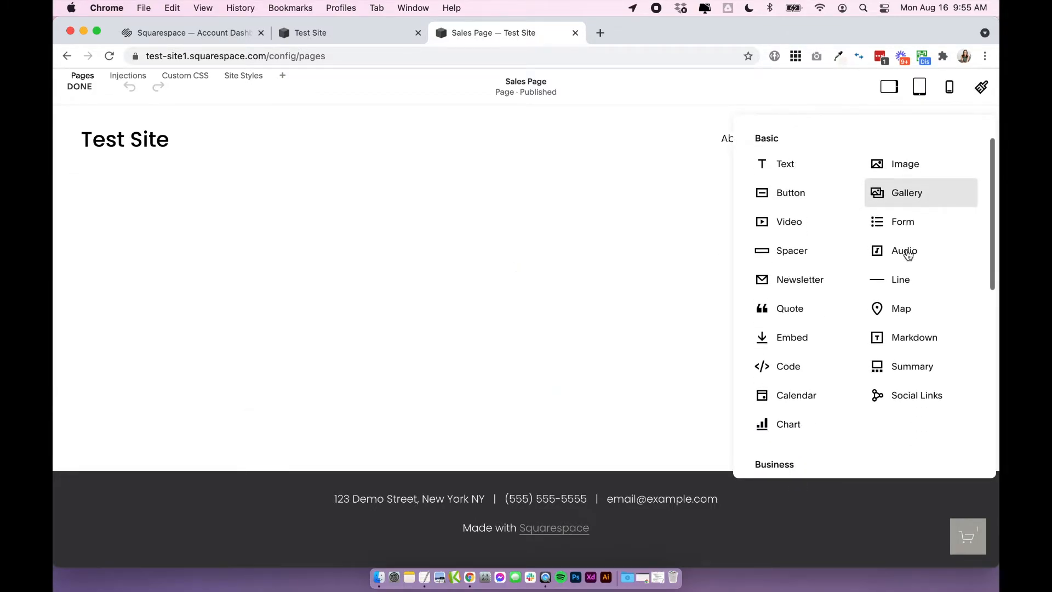
pyautogui.click(928, 337)
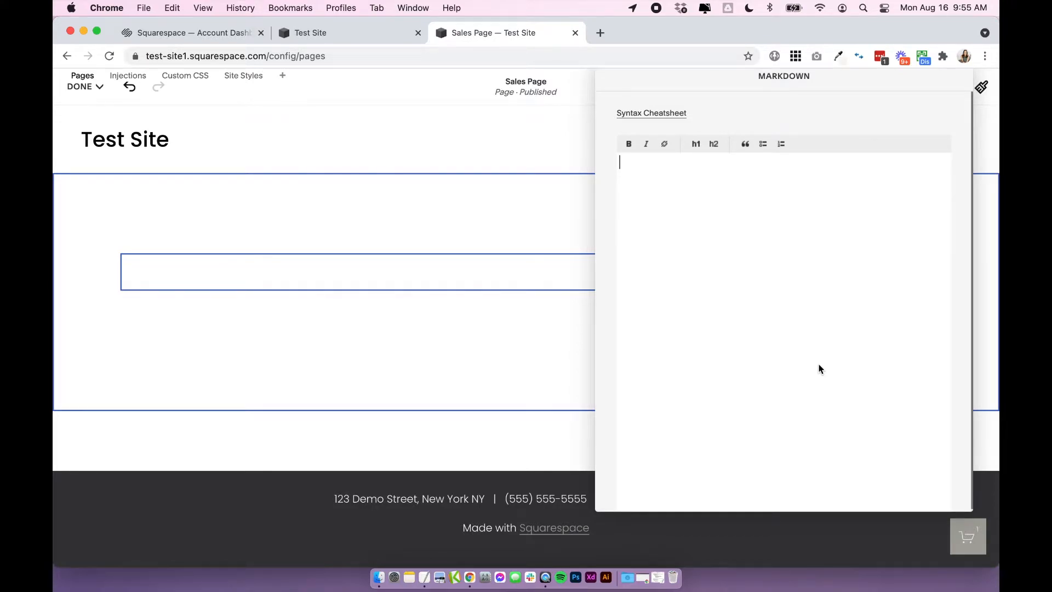
# Enter the question "One frequently asked question goes here" and, below a blank line, the answer "This the answer!" in the Markdown block.
pyautogui.write('One frequently asked')
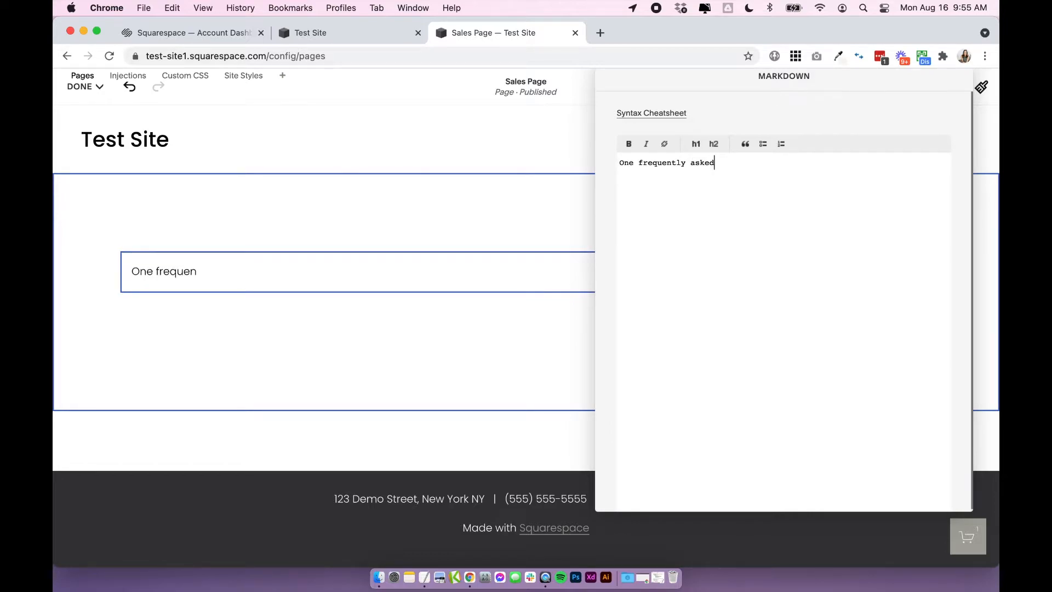
pyautogui.write(' question goes here')
pyautogui.press('Return')
pyautogui.press('Return')
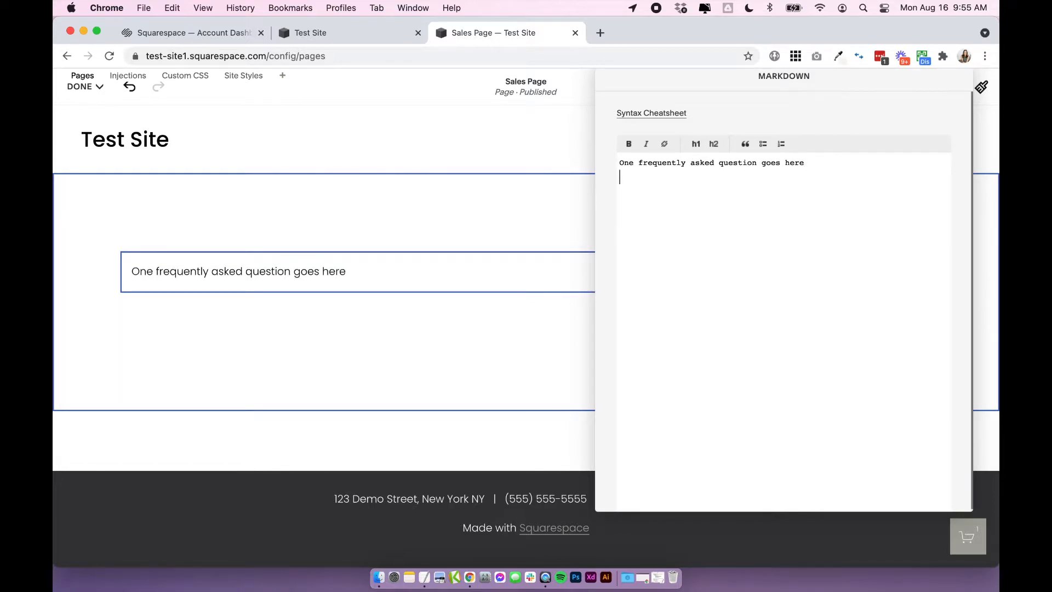
pyautogui.write('This an')
pyautogui.press('BackSpace')
pyautogui.write('the answer!')
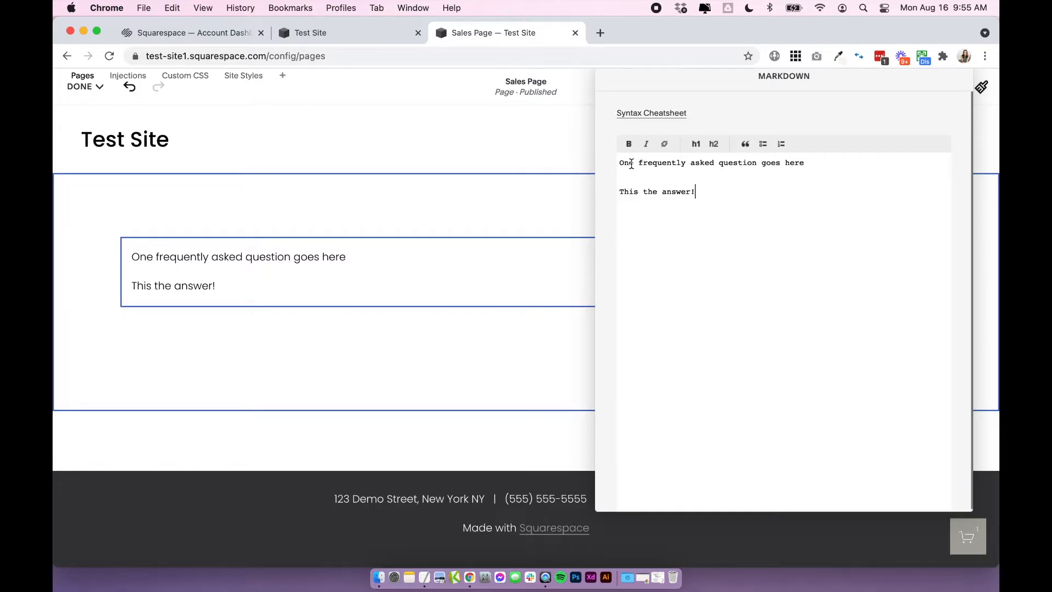
# Format the question line as a level-three heading by prefixing it with "###".
pyautogui.moveTo(619, 163)
pyautogui.mouseDown()
pyautogui.moveTo(800, 173)
pyautogui.moveTo(620, 162)
pyautogui.mouseUp()
pyautogui.write('###')
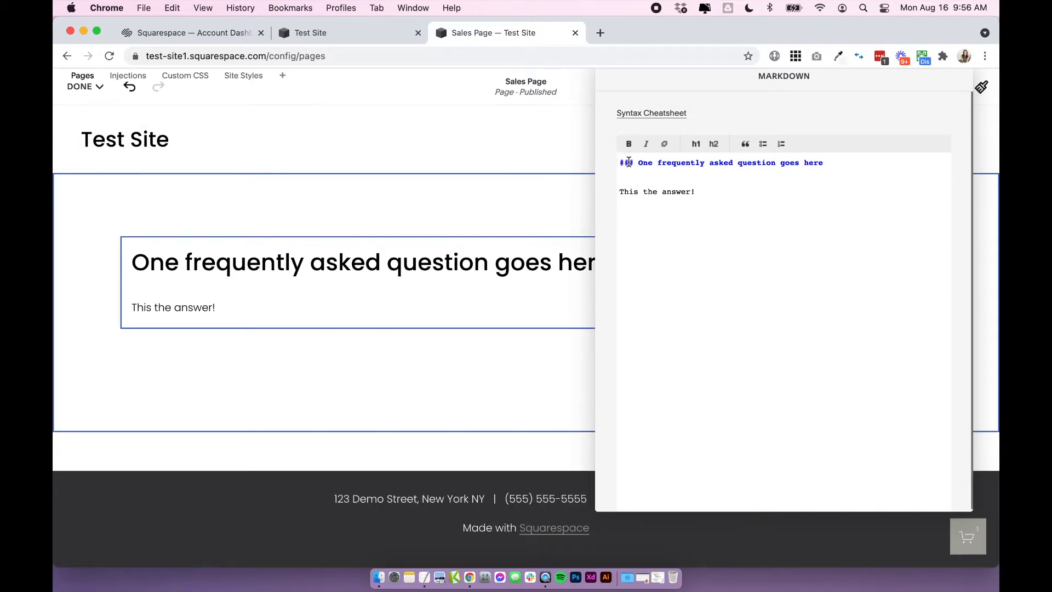
pyautogui.moveTo(632, 163); pyautogui.dragTo(607, 165)
pyautogui.click(623, 164)
pyautogui.moveTo(619, 163); pyautogui.dragTo(833, 163)
pyautogui.click(833, 163)
# Try formatting the answer line as a level-four heading with "####", and remove the marker again.
pyautogui.moveTo(702, 187); pyautogui.dragTo(607, 196)
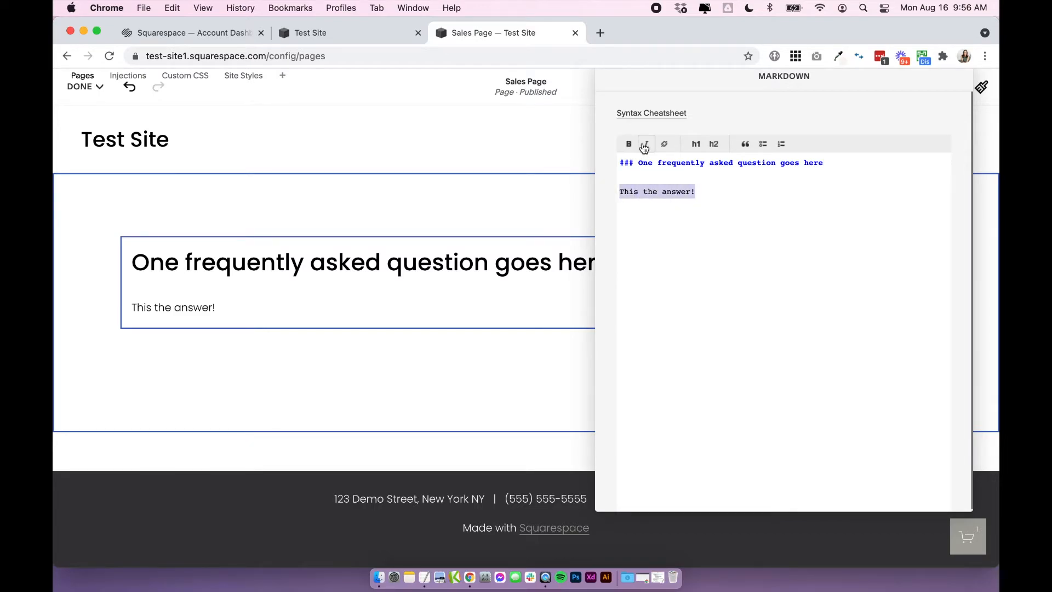
pyautogui.click(652, 193)
pyautogui.click(620, 192)
pyautogui.write('####')
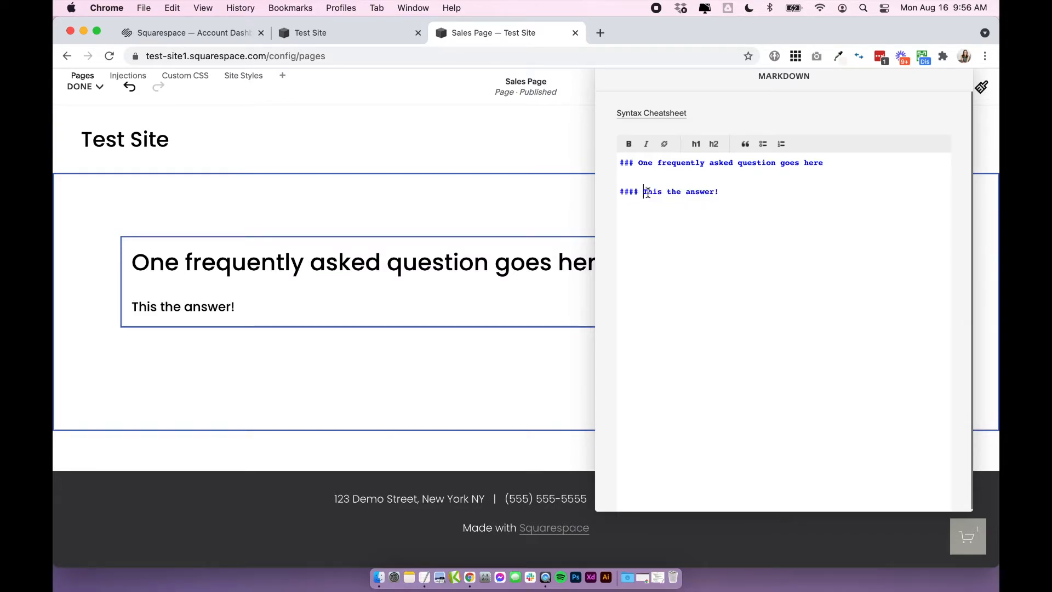
pyautogui.moveTo(639, 192); pyautogui.dragTo(596, 193)
pyautogui.click(643, 194)
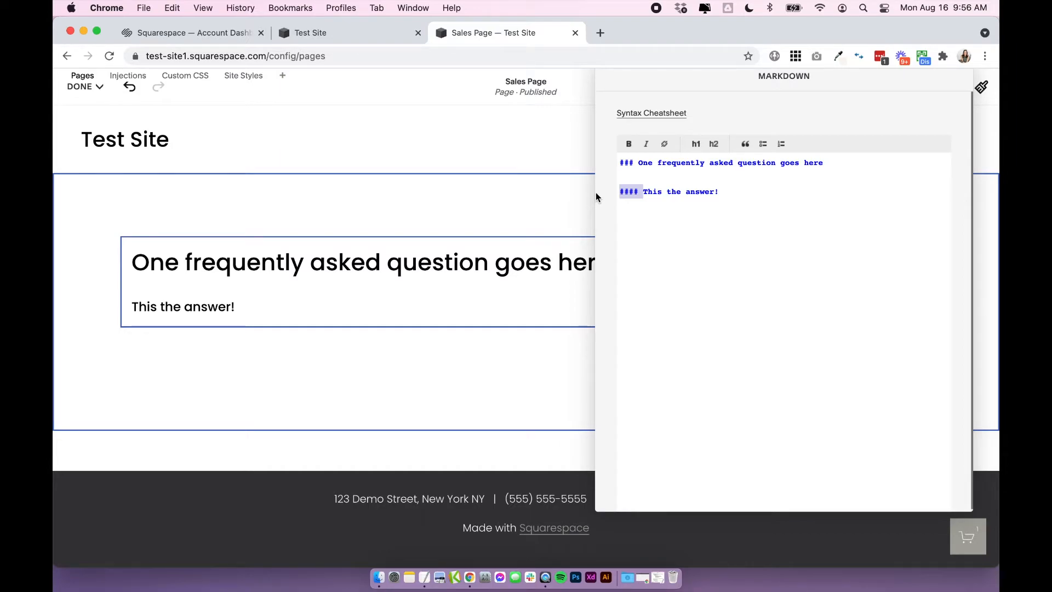
pyautogui.press('BackSpace')
pyautogui.press('super+a')
pyautogui.click(702, 187)
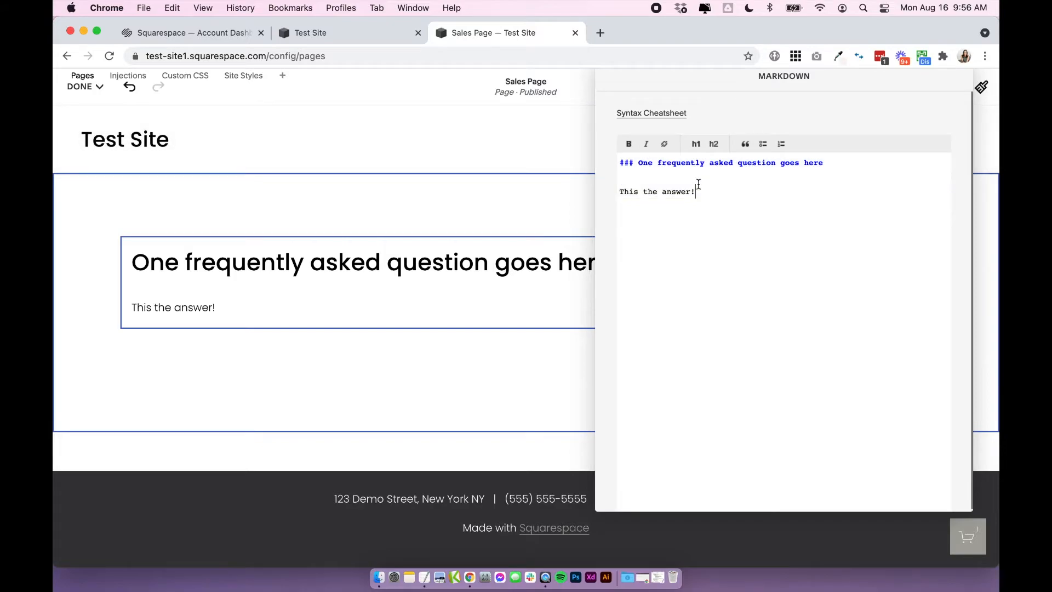
pyautogui.moveTo(619, 162); pyautogui.dragTo(869, 176)
pyautogui.click(787, 176)
pyautogui.moveTo(625, 191); pyautogui.dragTo(583, 179)
pyautogui.click(732, 194)
pyautogui.click(774, 206)
# Copy the question-and-answer pair and paste it three more times below, separated by blank lines.
pyautogui.press('super+a')
pyautogui.press('super+c')
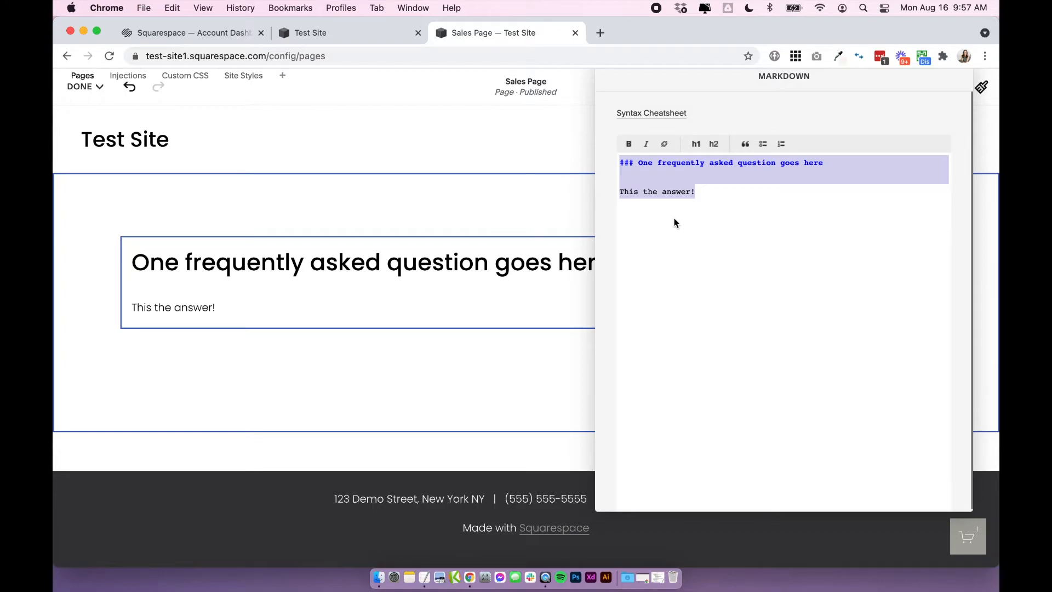
pyautogui.click(710, 191)
pyautogui.press('Return')
pyautogui.press('Return')
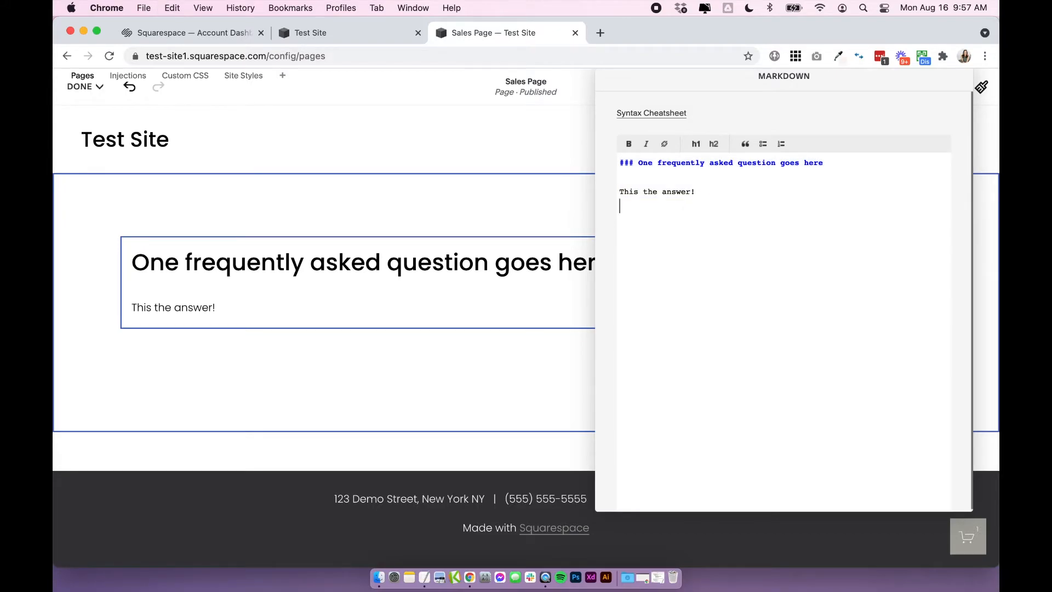
pyautogui.press('super+v')
pyautogui.press('Return')
pyautogui.press('Return')
pyautogui.press('super+v')
pyautogui.press('Return')
pyautogui.press('Return')
pyautogui.press('super+v')
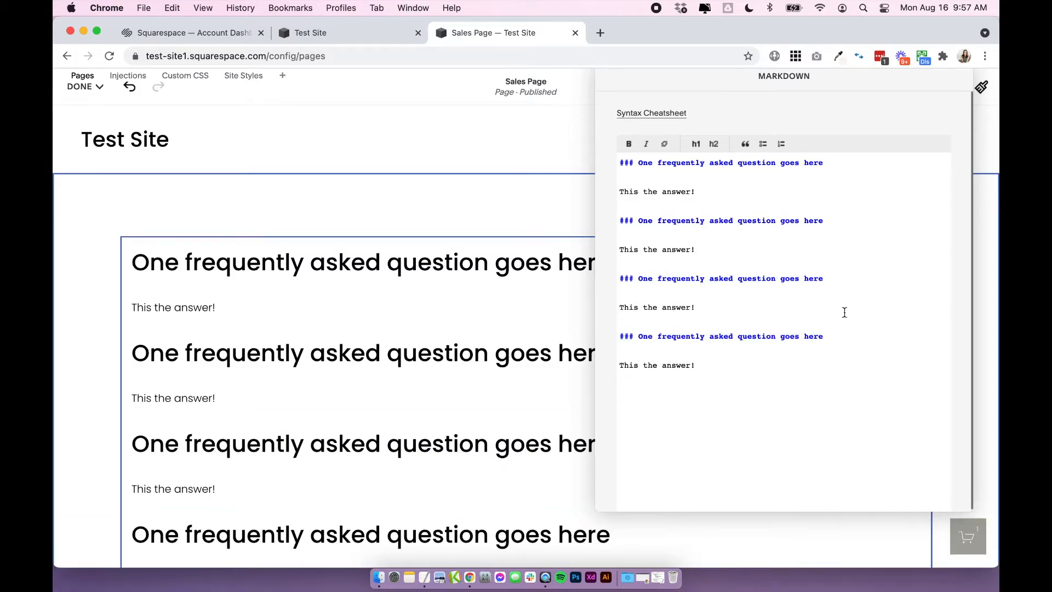
# Close the Markdown editor and save the Sales Page edits.
pyautogui.scroll(-4, 493, 364)
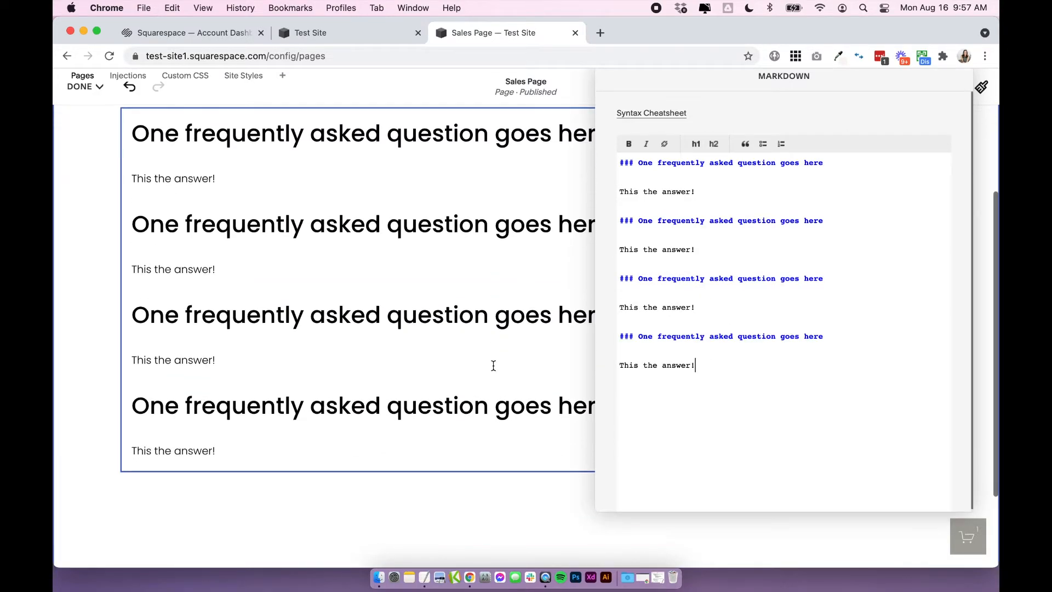
pyautogui.scroll(3, 493, 363)
pyautogui.click(90, 229)
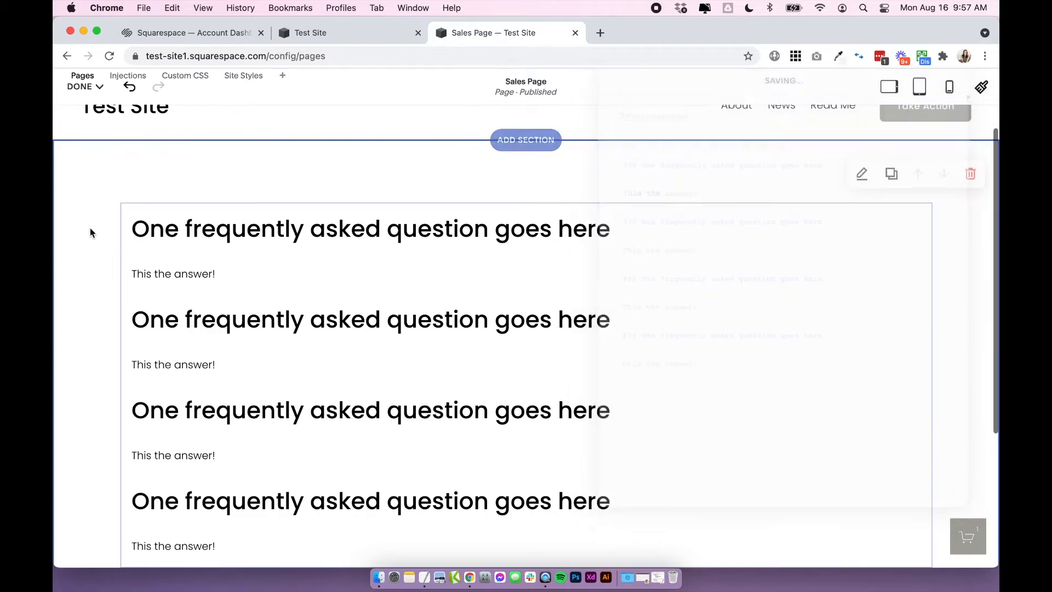
pyautogui.click(91, 95)
pyautogui.click(88, 113)
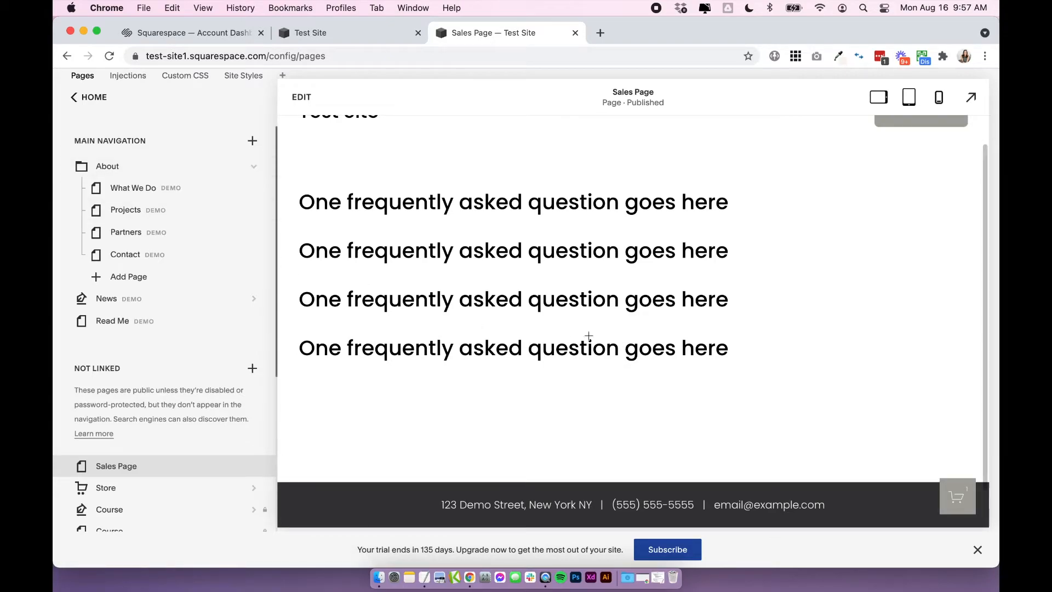
# Test the accordion by expanding and collapsing the first three questions on the Sales Page.
pyautogui.click(392, 201)
pyautogui.click(392, 201)
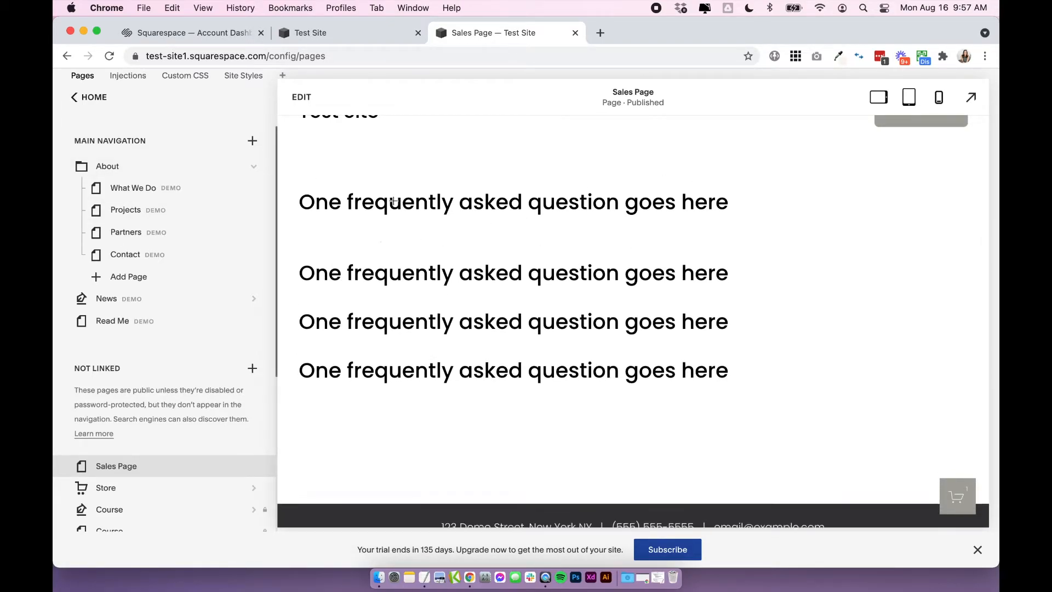
pyautogui.click(380, 248)
pyautogui.click(380, 249)
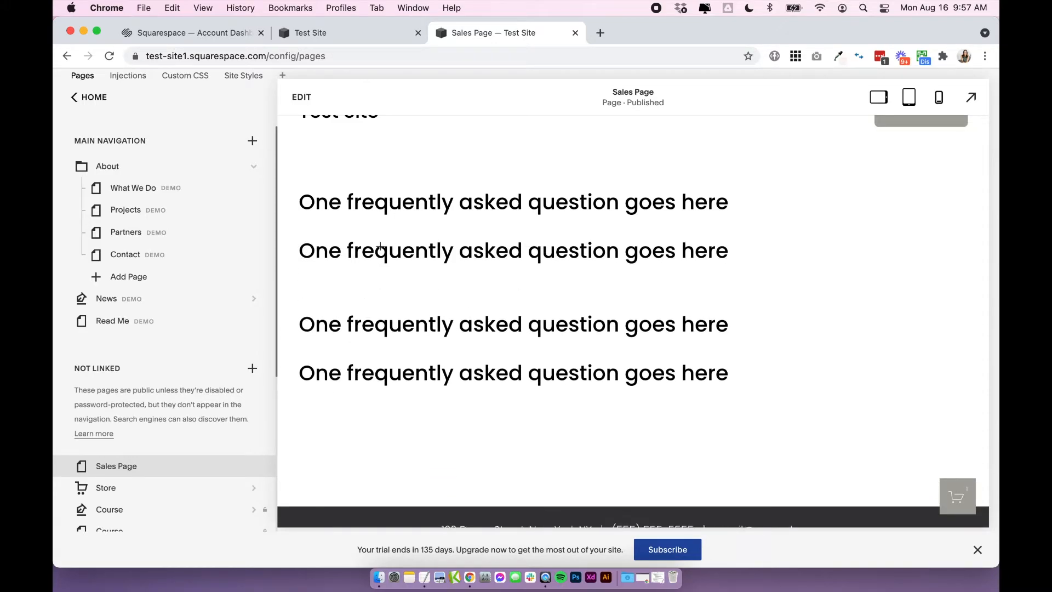
pyautogui.click(383, 310)
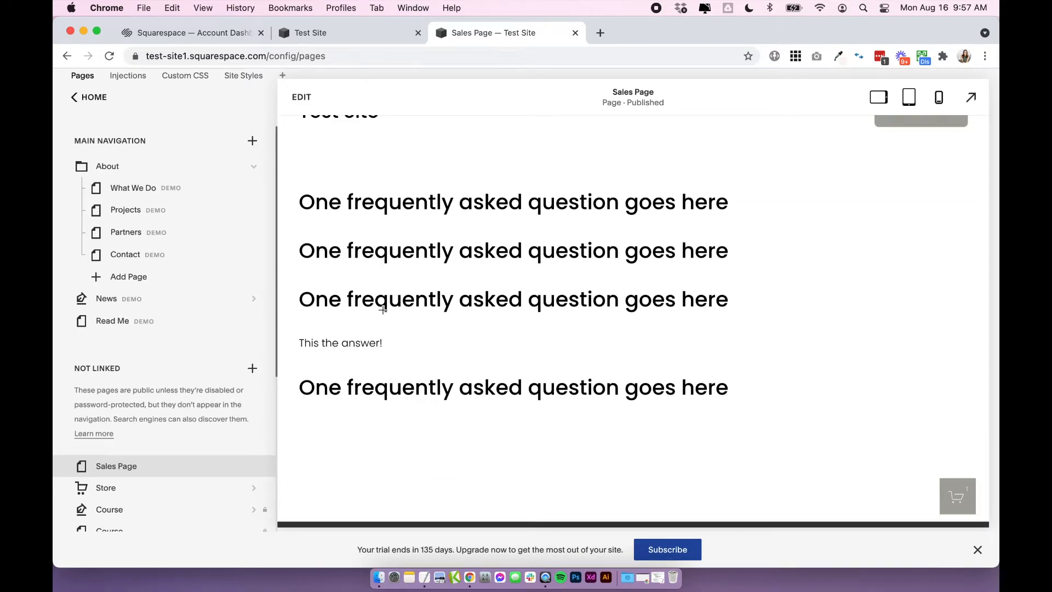
pyautogui.click(383, 310)
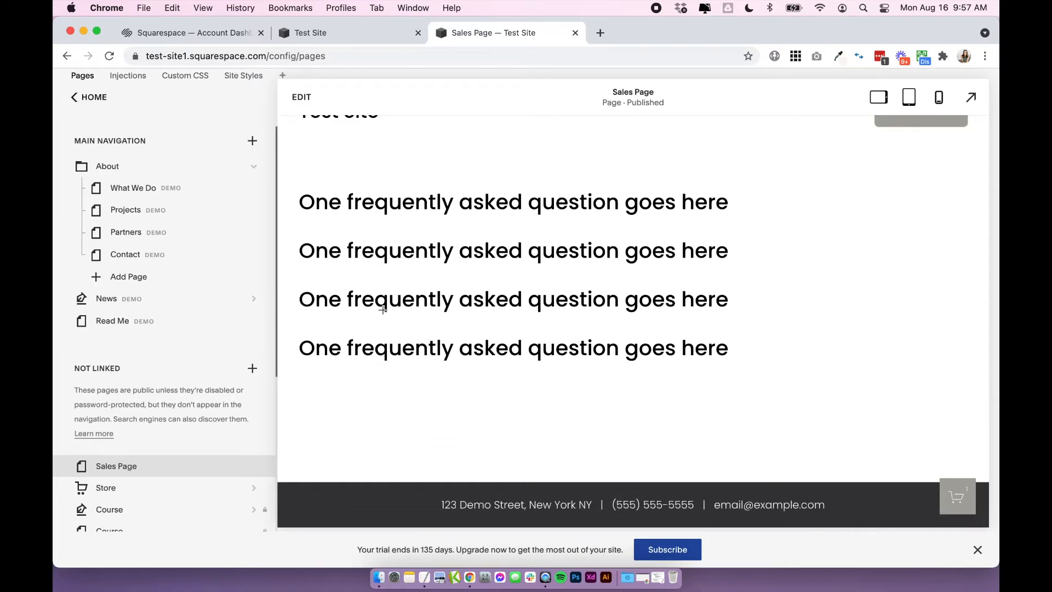
# Reopen the Sales Page for editing and add a second Markdown block below the existing FAQ block.
pyautogui.click(307, 98)
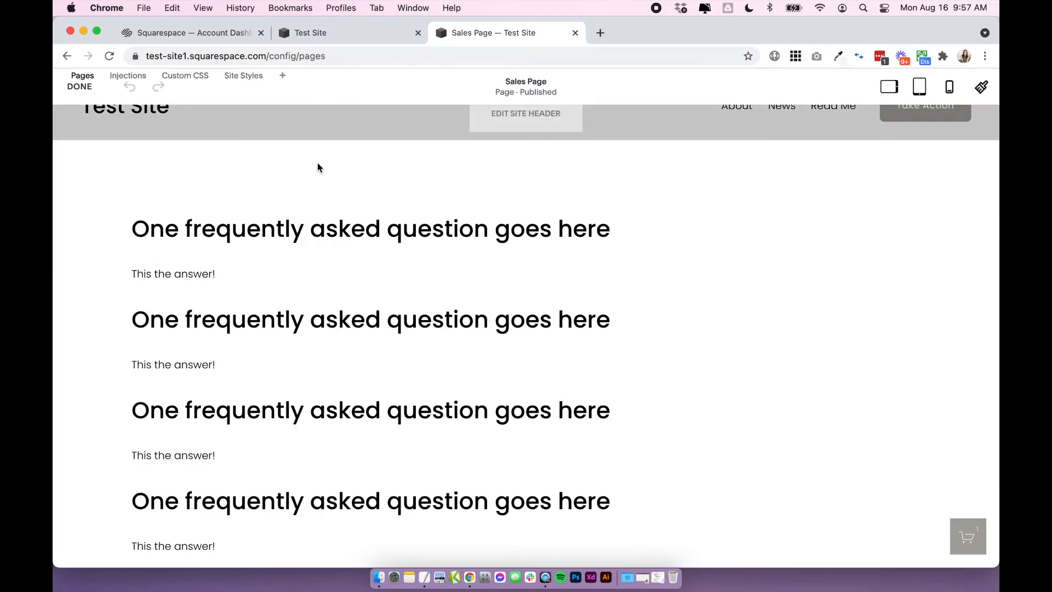
pyautogui.scroll(-3, 328, 219)
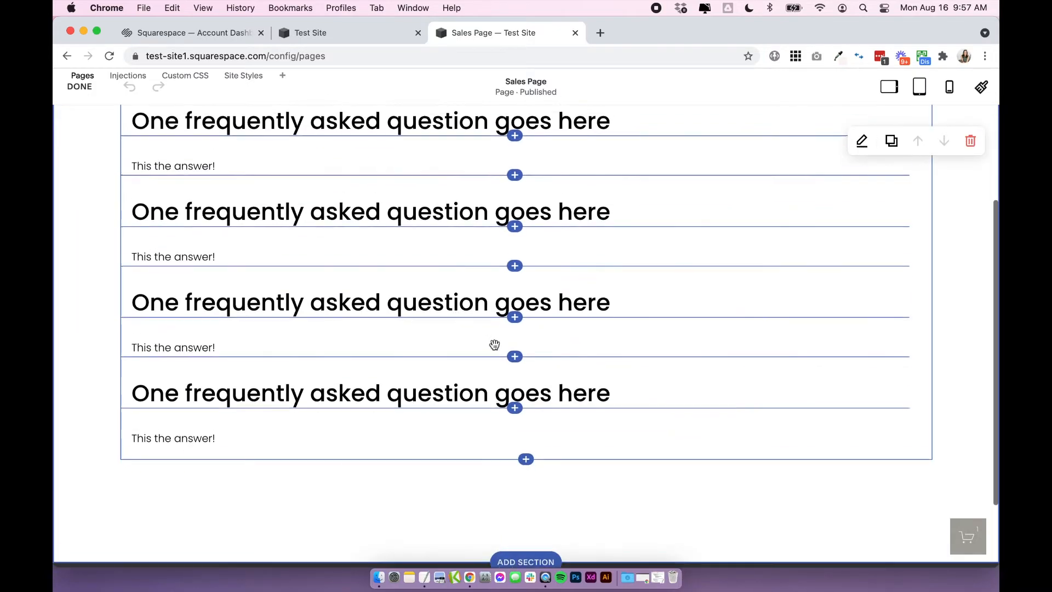
pyautogui.scroll(1, 453, 300)
pyautogui.click(527, 488)
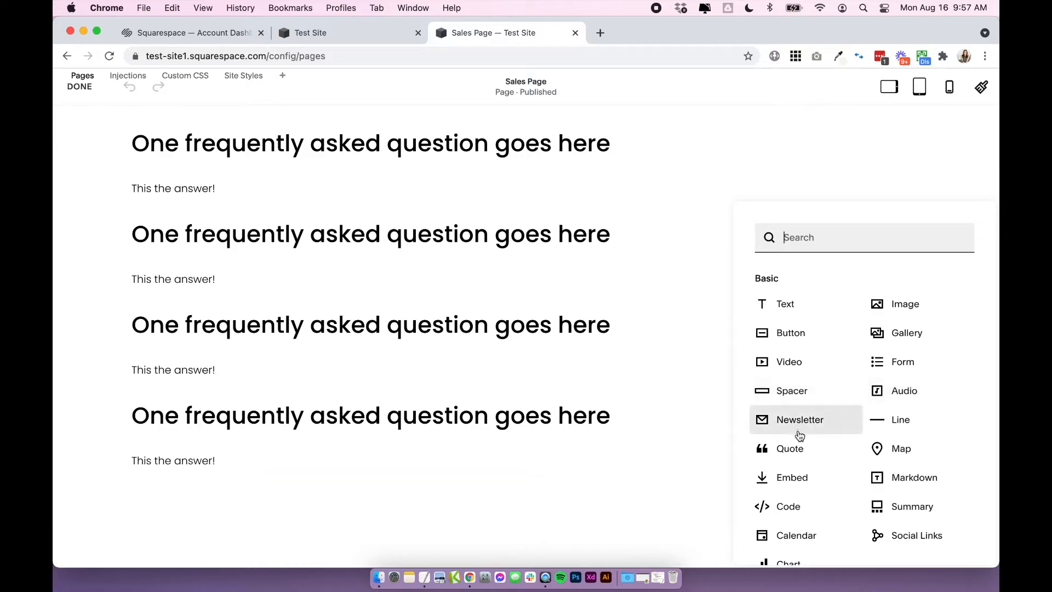
pyautogui.click(912, 485)
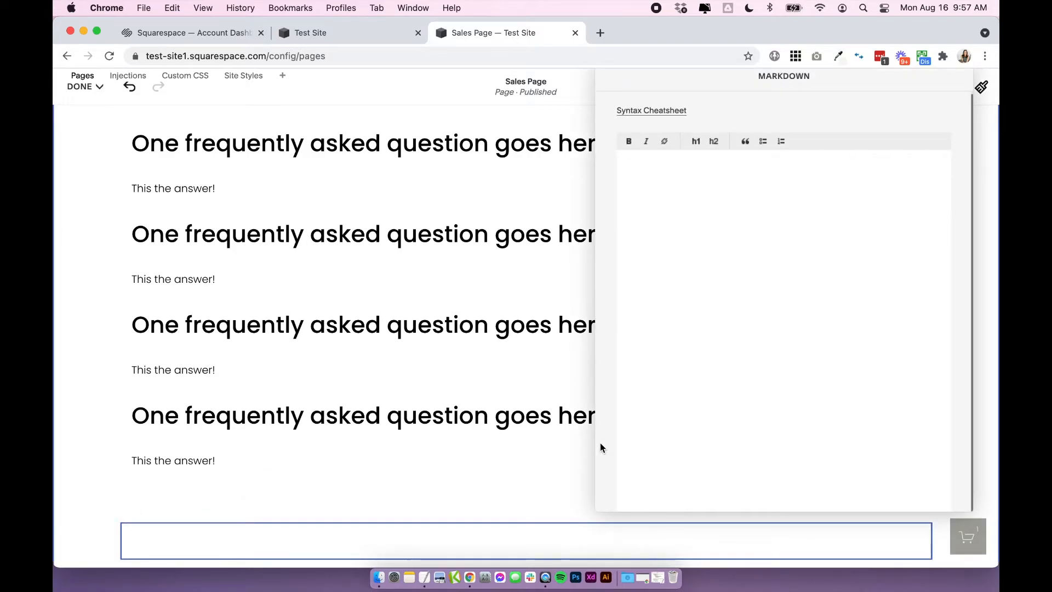
# Fill the new Markdown block with three copies of the question-and-answer pair and close its editor.
pyautogui.press('super+v')
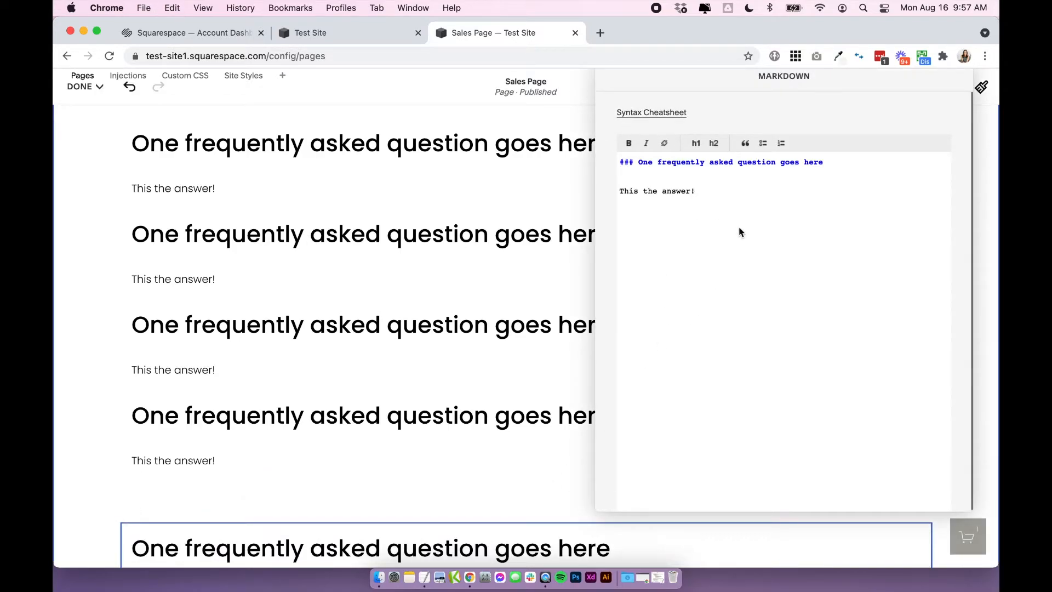
pyautogui.press('super+a')
pyautogui.press('Right')
pyautogui.press('Return')
pyautogui.press('Return')
pyautogui.press('super+v')
pyautogui.press('Return')
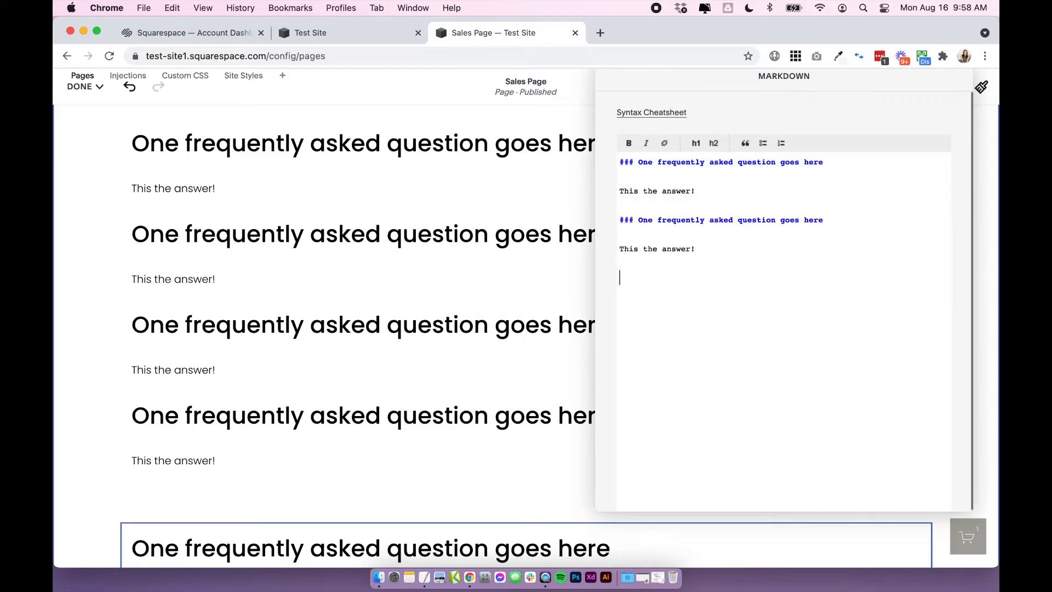
pyautogui.press('Return')
pyautogui.press('super+v')
pyautogui.click(107, 354)
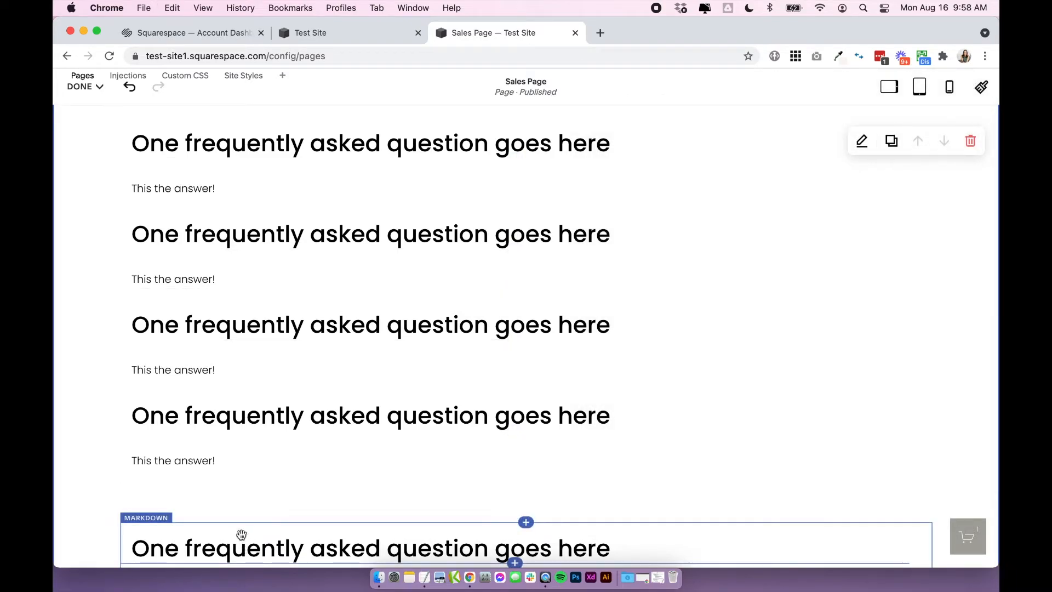
# Move the second Markdown block beside the first to form a two-column FAQ, and save the page.
pyautogui.moveTo(237, 533); pyautogui.dragTo(937, 236)
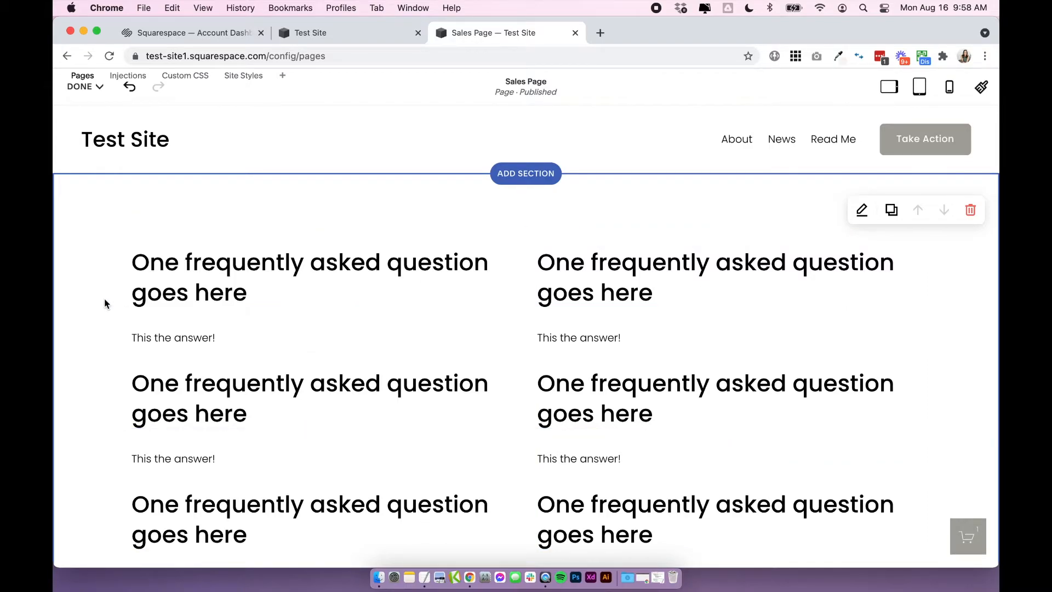
pyautogui.scroll(-5, 106, 301)
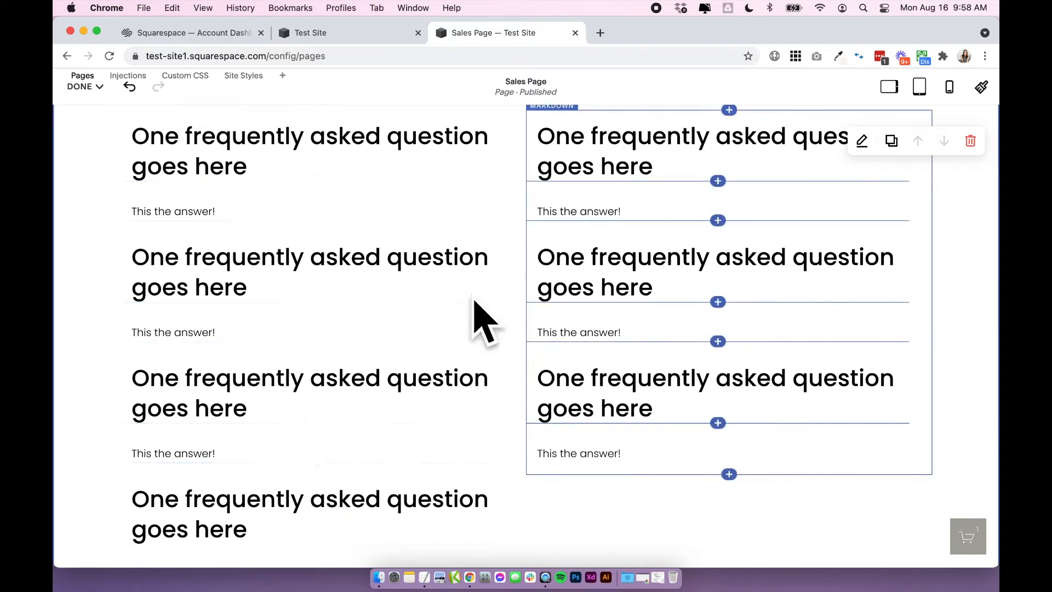
pyautogui.scroll(5, 381, 306)
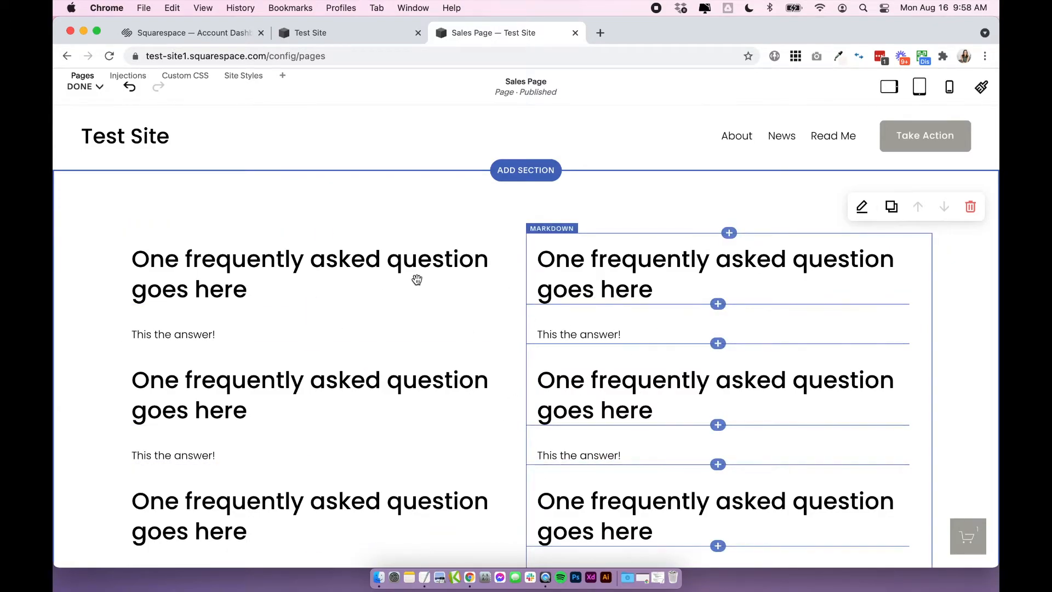
pyautogui.click(82, 87)
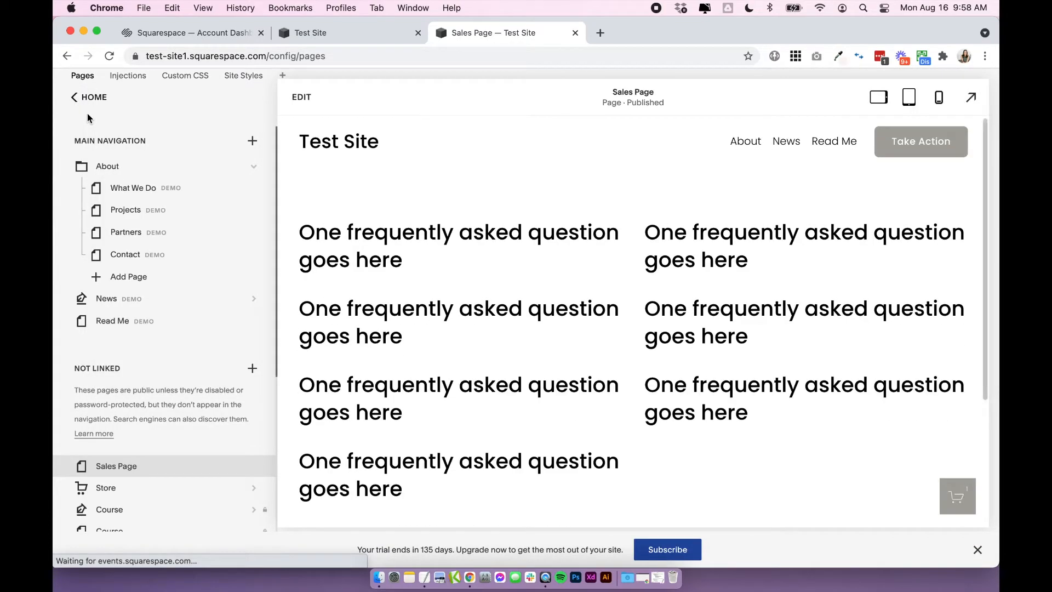
# Test the two-column accordion by expanding and collapsing questions in both columns.
pyautogui.click(359, 264)
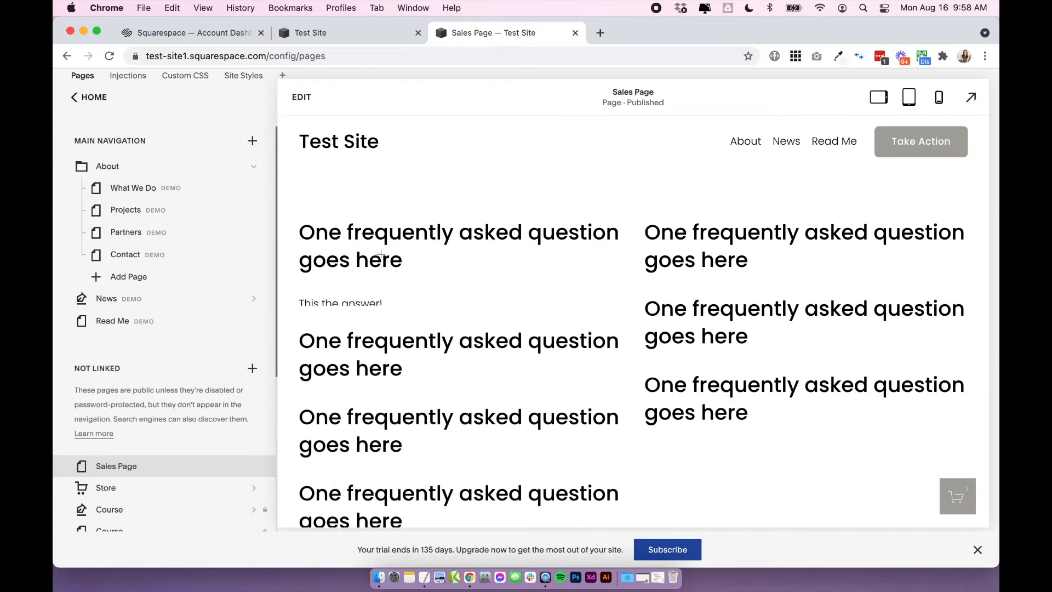
pyautogui.click(359, 264)
pyautogui.click(679, 235)
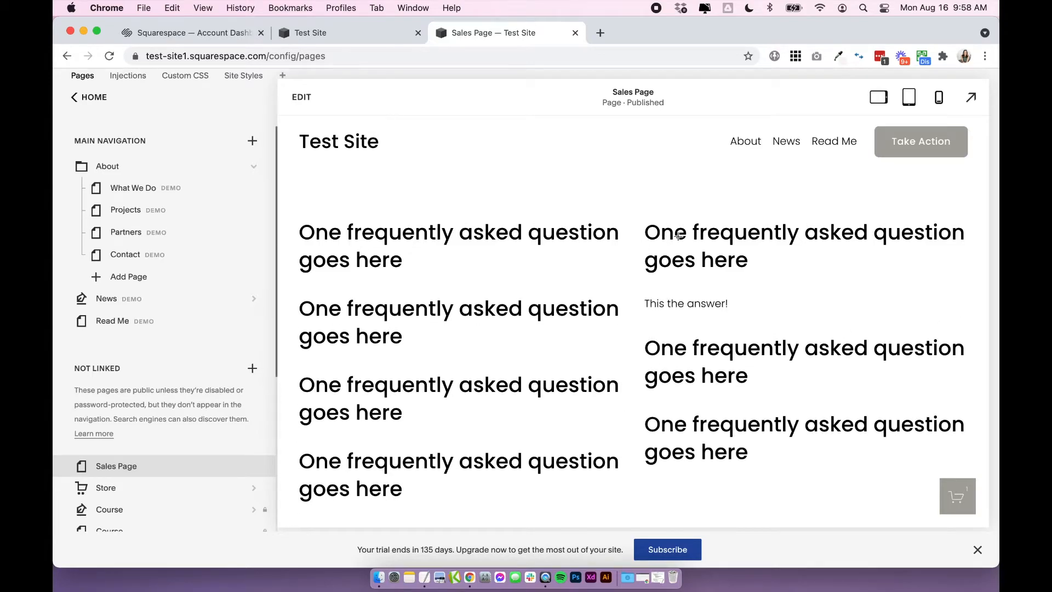
pyautogui.click(679, 235)
pyautogui.click(677, 304)
pyautogui.click(397, 388)
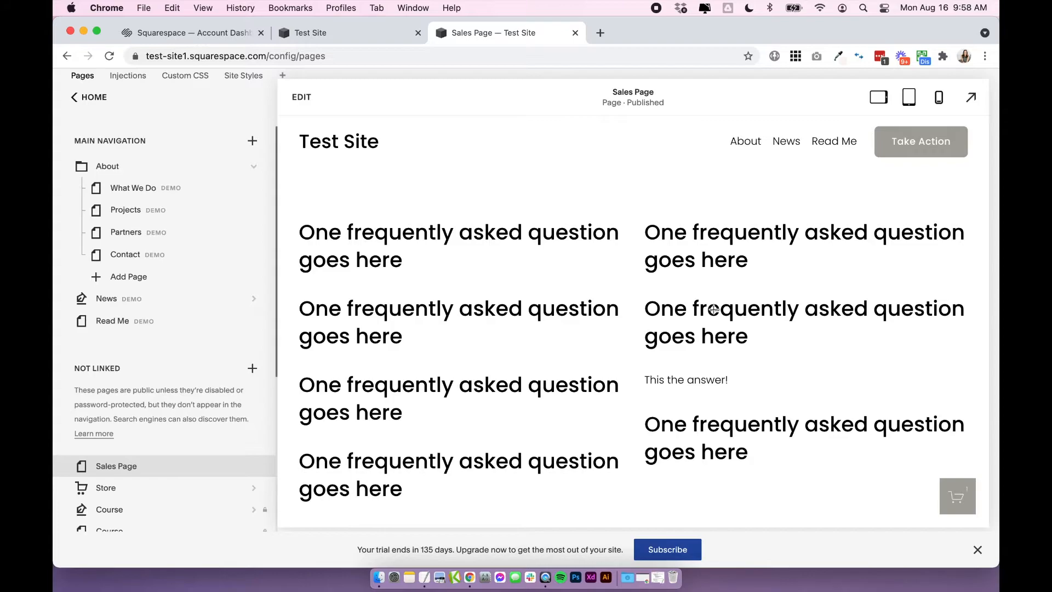
pyautogui.click(659, 342)
pyautogui.click(443, 306)
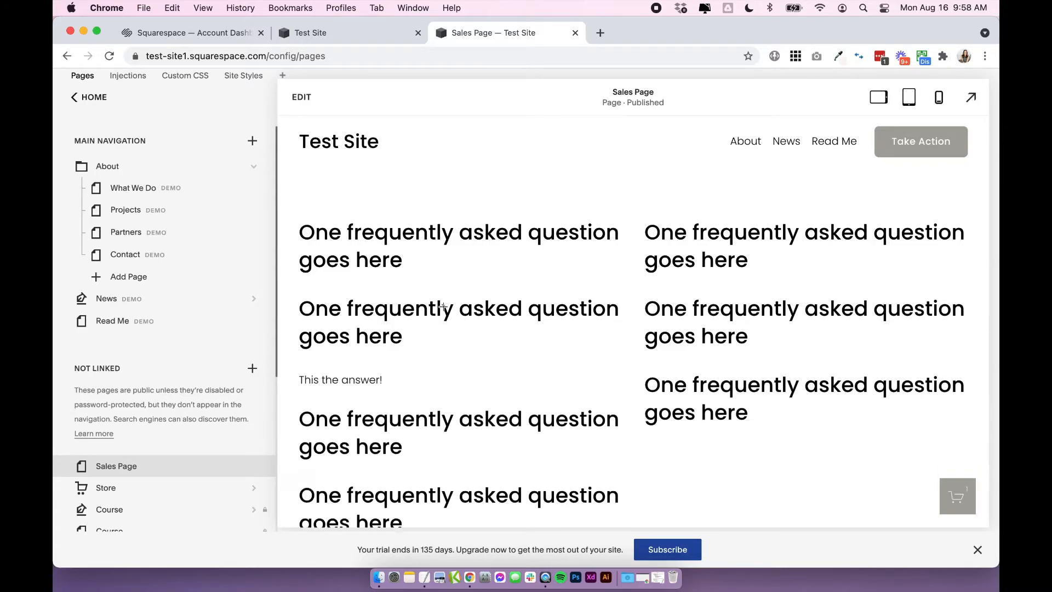
pyautogui.click(442, 306)
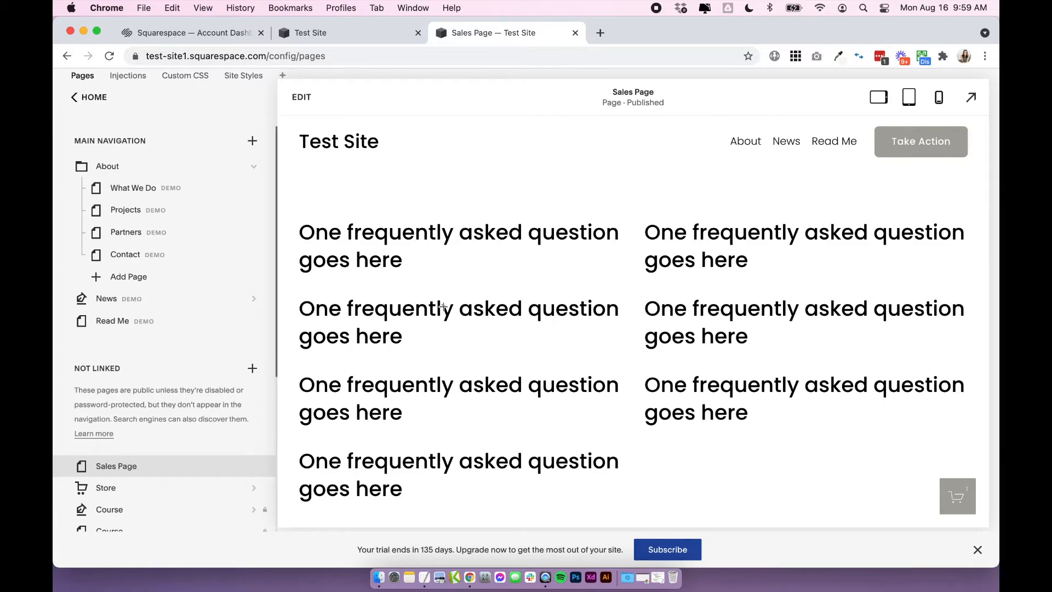
# Open the site's Custom CSS editor from the Design settings and delete all existing code in it.
pyautogui.click(91, 99)
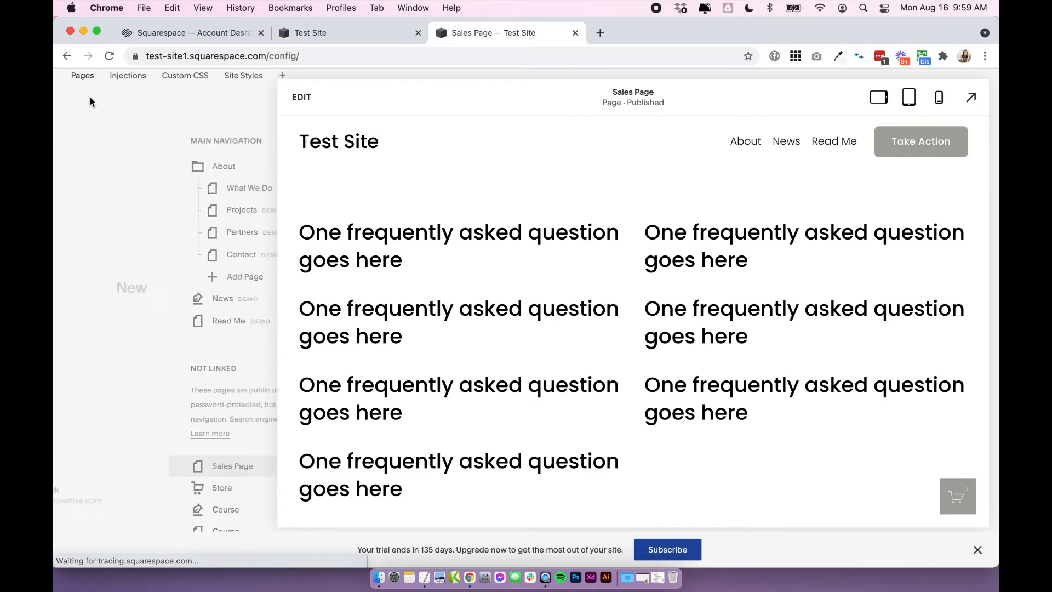
pyautogui.click(95, 206)
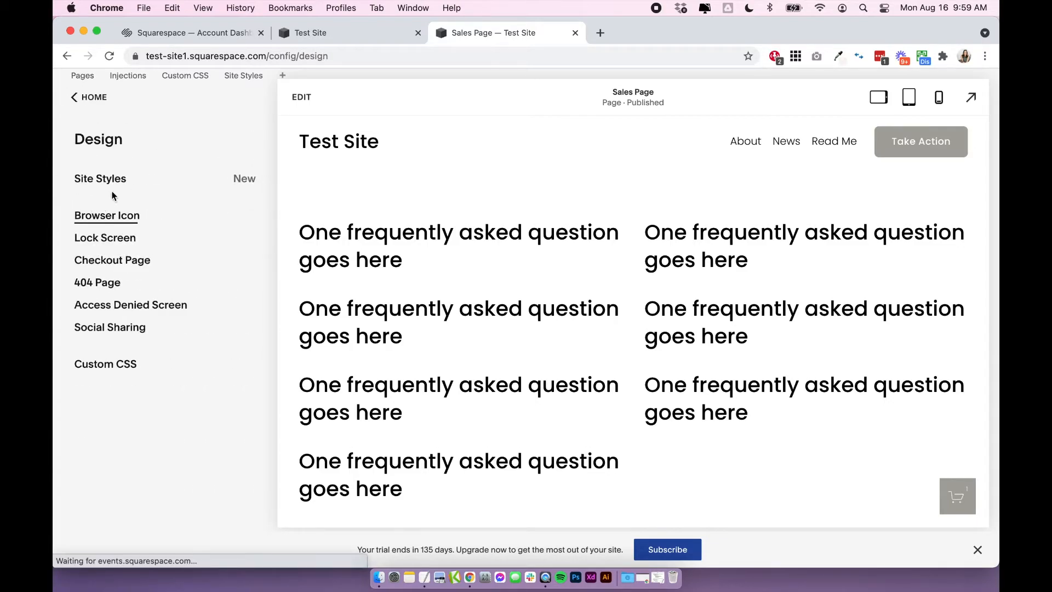
pyautogui.click(124, 364)
pyautogui.moveTo(207, 476); pyautogui.dragTo(63, 353)
pyautogui.press('BackSpace')
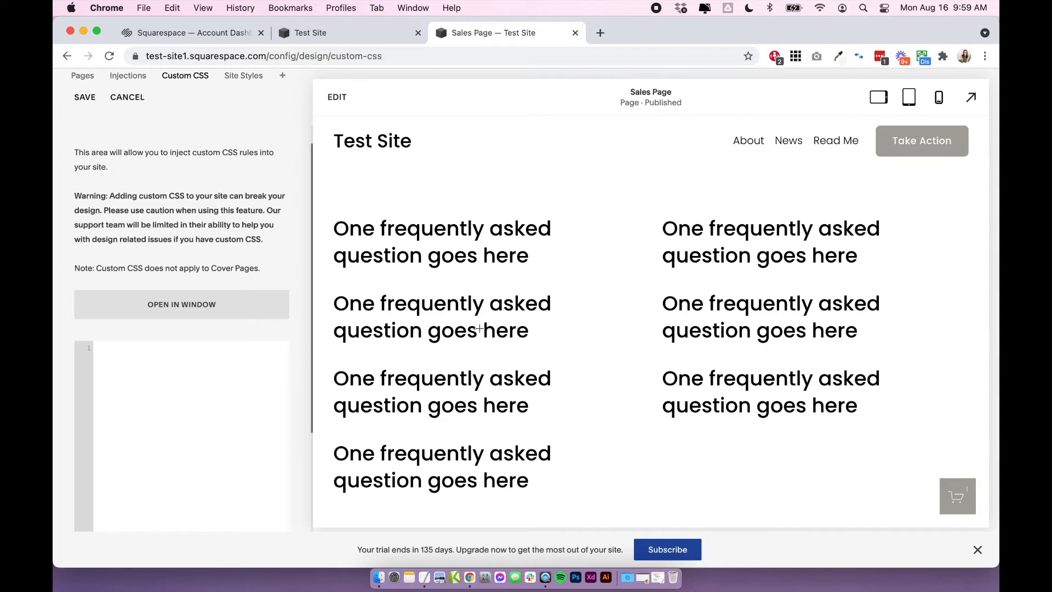
# Copy all the .sqs-block-markdown styling code from the TextEdit document and paste it into the empty Custom CSS editor.
pyautogui.press('super+Tab')
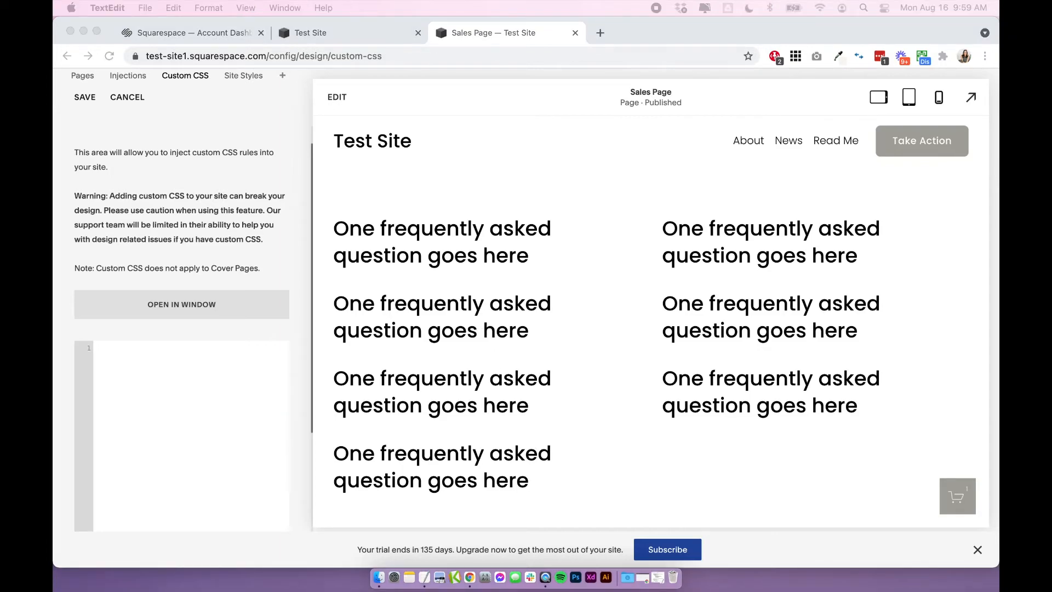
pyautogui.press('super+a')
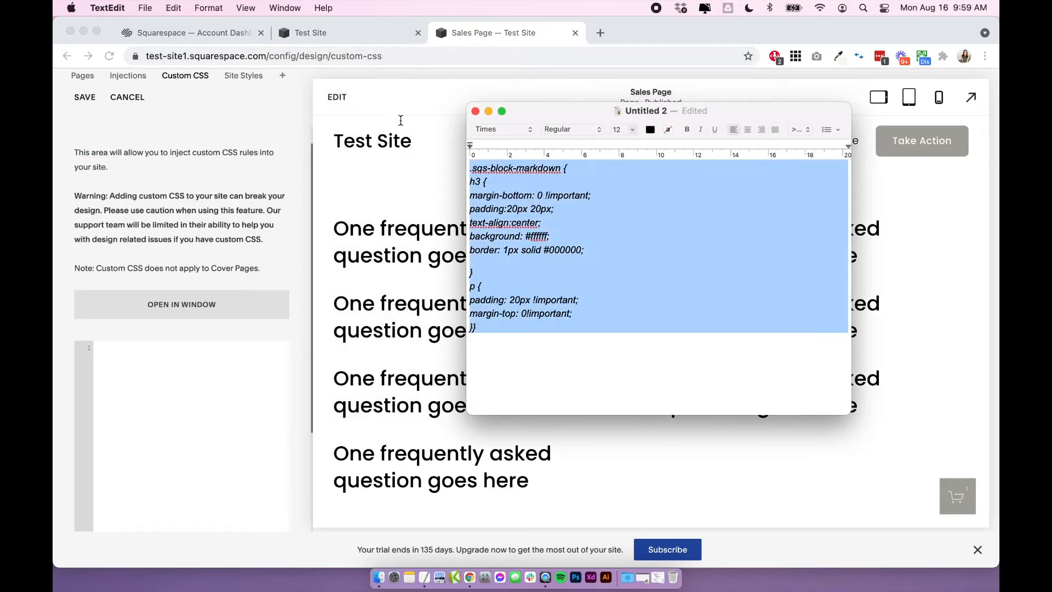
pyautogui.press('super+c')
pyautogui.press('super+Tab')
pyautogui.click(141, 368)
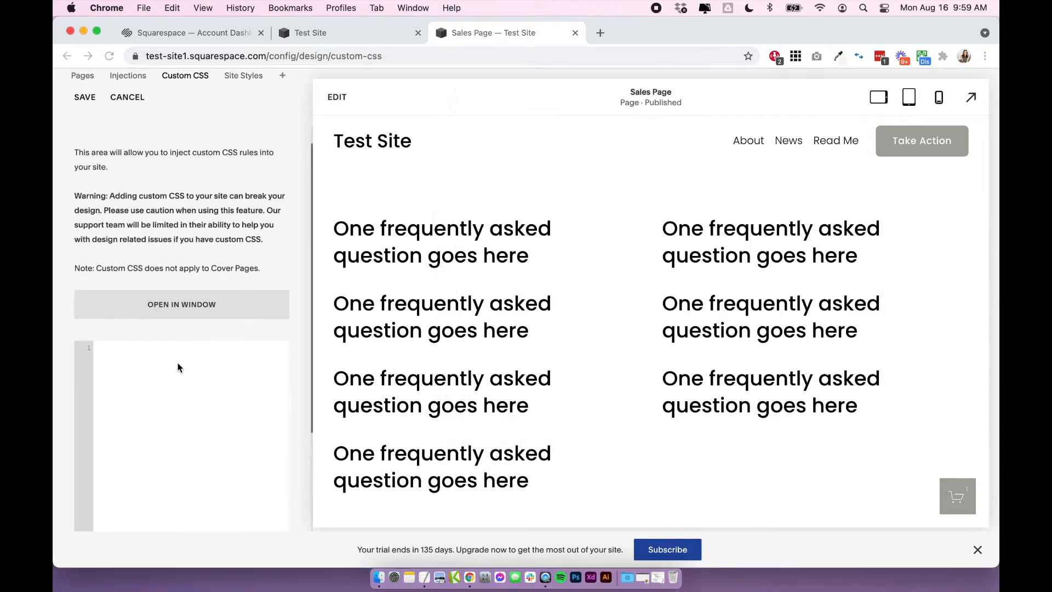
pyautogui.press('super+v')
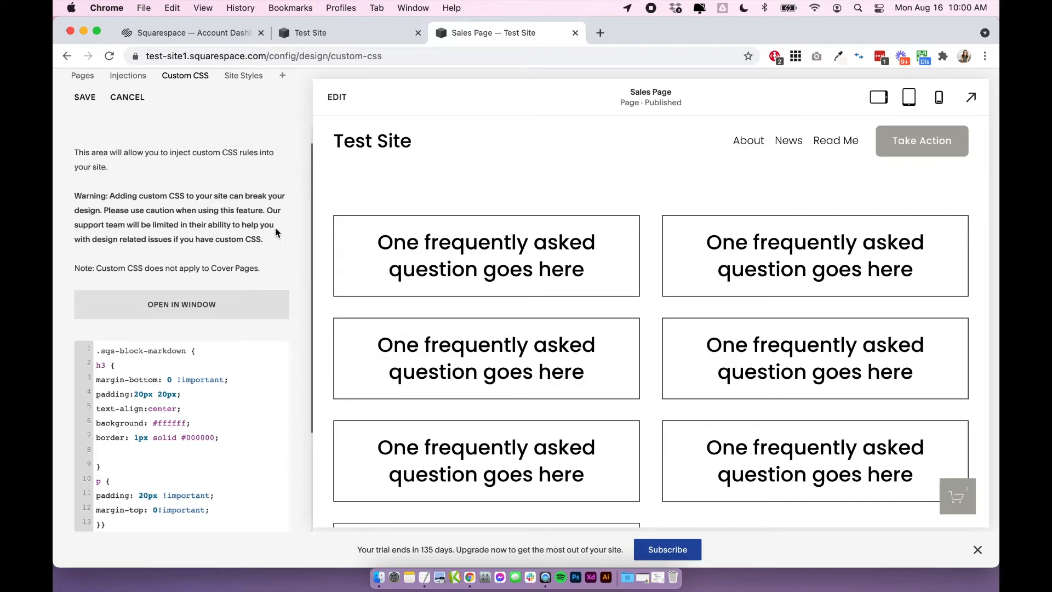
# Examine the pasted CSS: the .sqs-block-markdown wrapper, the h3 rule for questions and the p rule for answers.
pyautogui.scroll(-3, 257, 224)
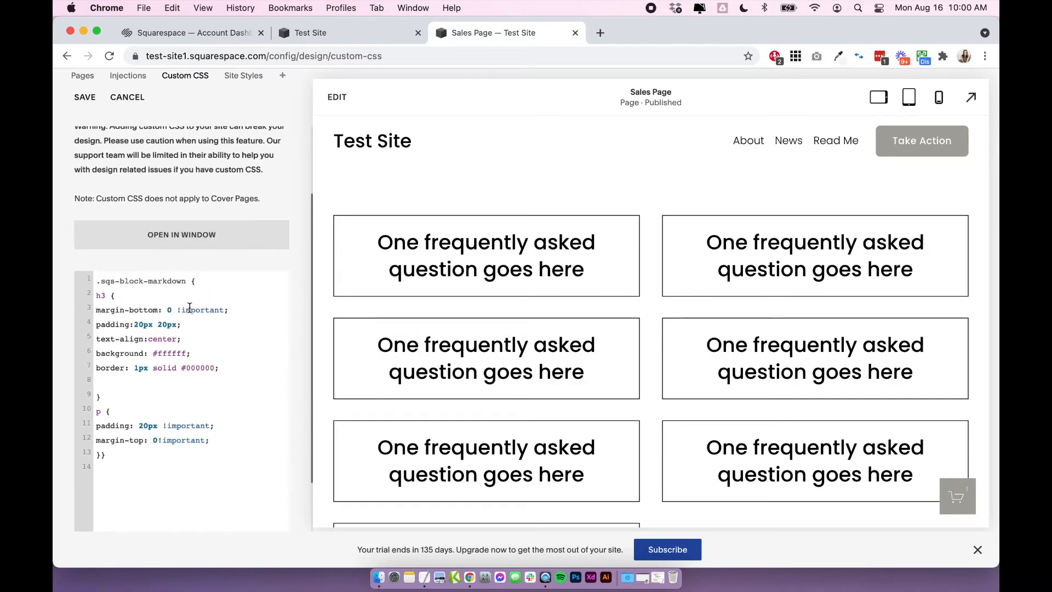
pyautogui.moveTo(95, 280); pyautogui.dragTo(193, 280)
pyautogui.click(220, 280)
pyautogui.moveTo(125, 456); pyautogui.dragTo(61, 279)
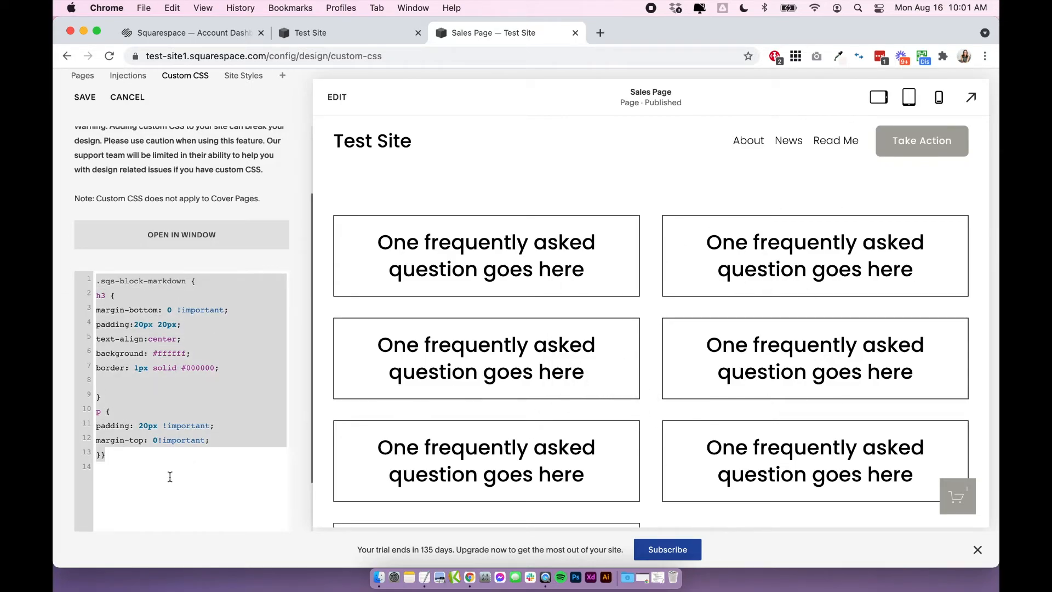
pyautogui.click(165, 383)
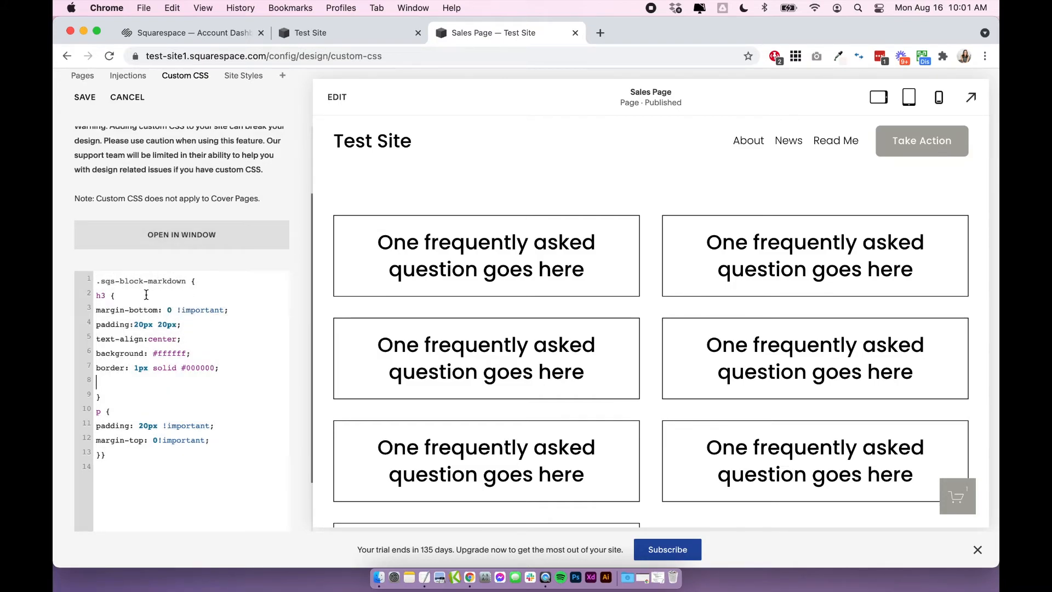
pyautogui.moveTo(96, 296); pyautogui.dragTo(235, 376)
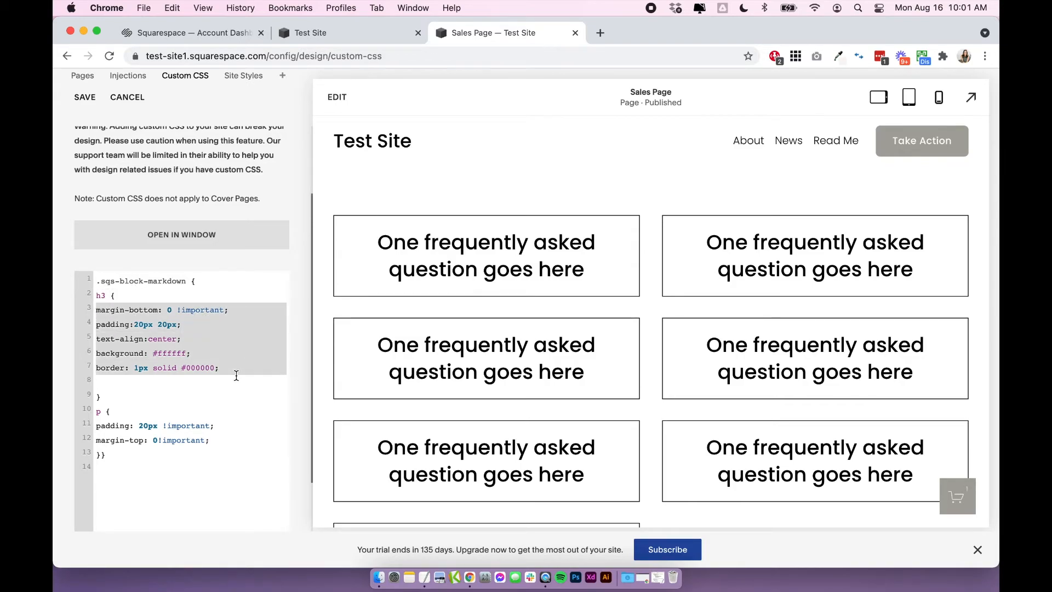
pyautogui.click(232, 379)
pyautogui.moveTo(97, 416); pyautogui.dragTo(147, 294)
pyautogui.click(120, 415)
pyautogui.click(224, 442)
pyautogui.click(105, 296)
pyautogui.click(150, 296)
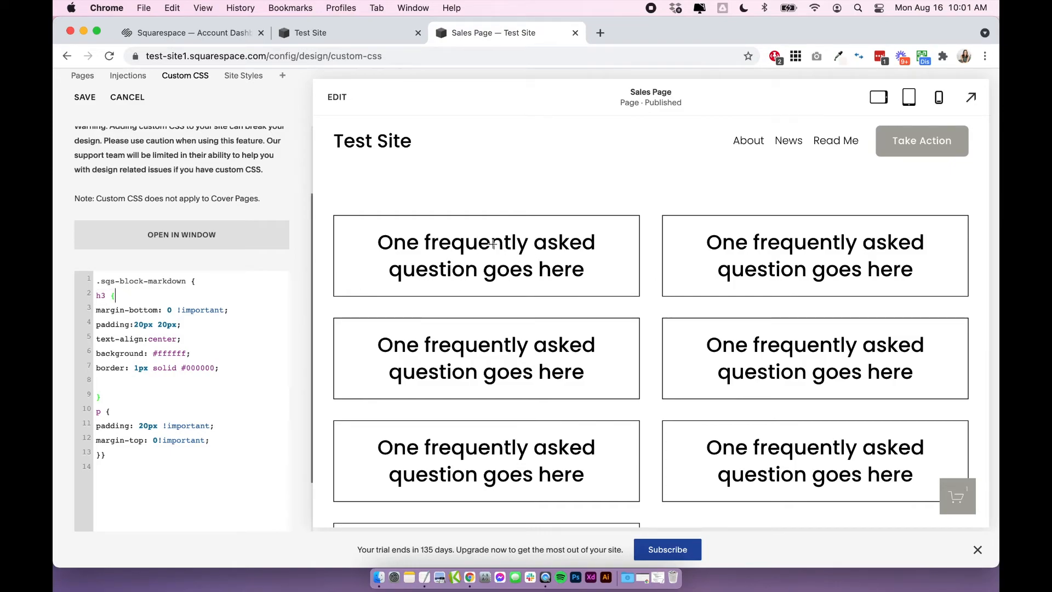
pyautogui.click(95, 412)
pyautogui.click(111, 412)
# Expand the first question in the page preview and compare its answer text with the p rule in the CSS.
pyautogui.click(453, 254)
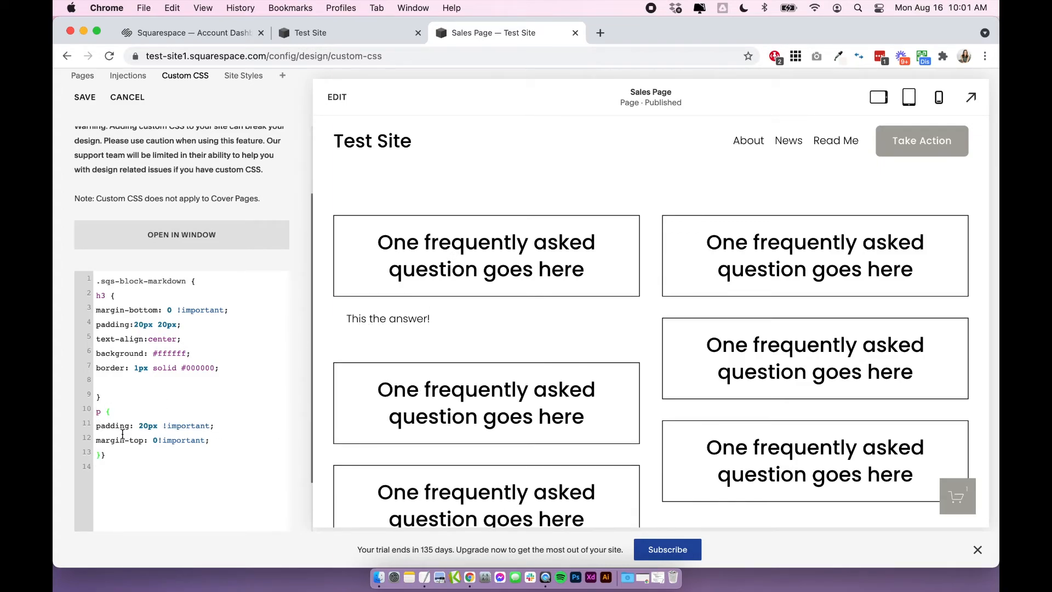
pyautogui.moveTo(432, 320); pyautogui.dragTo(338, 325)
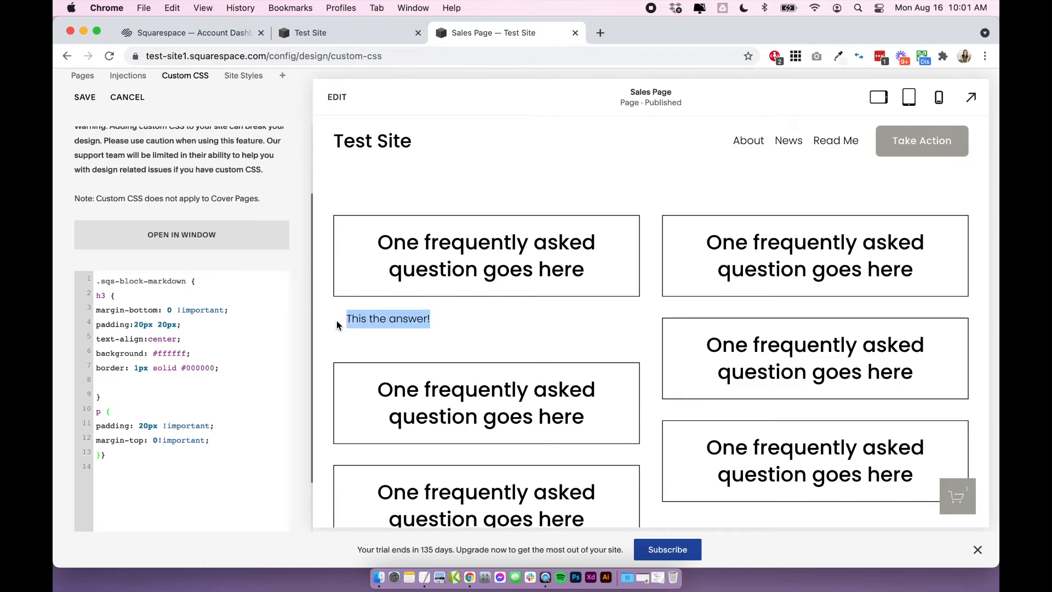
pyautogui.click(338, 325)
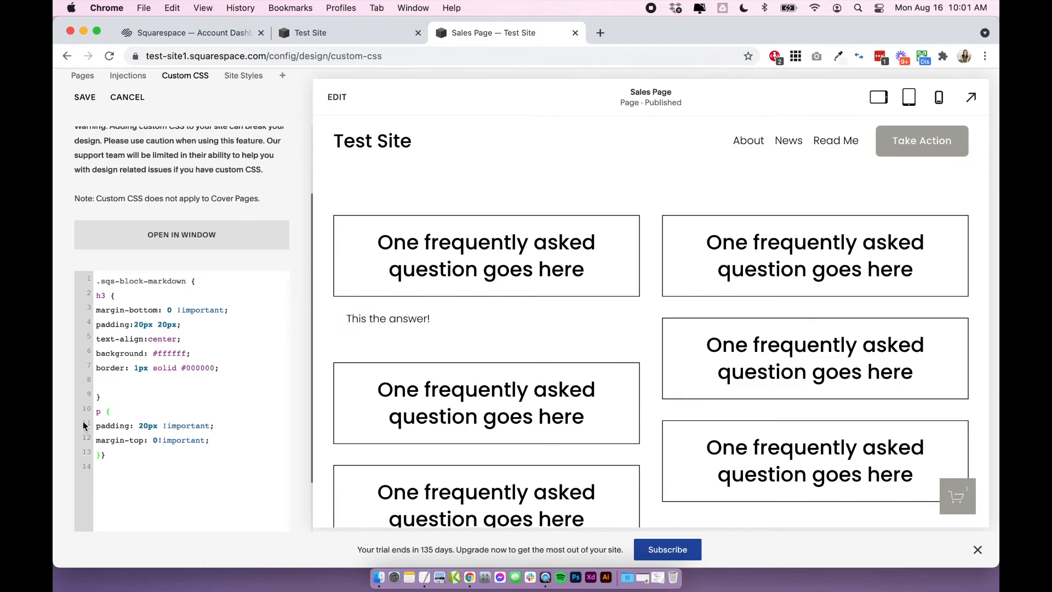
pyautogui.click(99, 411)
pyautogui.moveTo(444, 320); pyautogui.dragTo(344, 319)
pyautogui.click(133, 406)
# Try h4 as the answer rule's selector in place of p, and undo that edit.
pyautogui.doubleClick(98, 411)
pyautogui.write('h4')
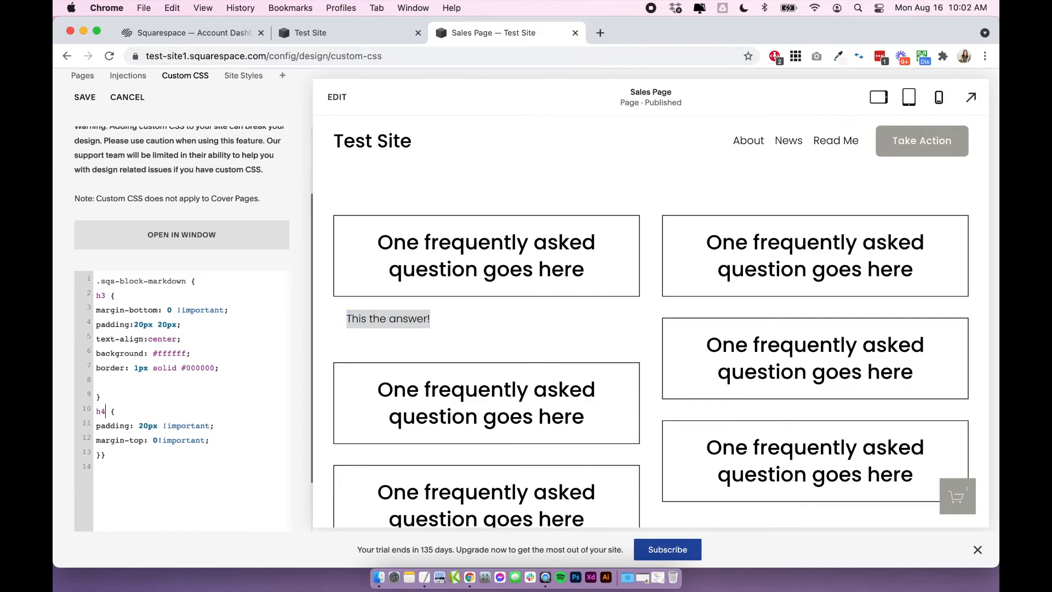
pyautogui.press('cmd+z')
# Review the h3 margin, padding and text-align lines, and try #ffccff as the question boxes' background color.
pyautogui.moveTo(96, 310); pyautogui.dragTo(242, 323)
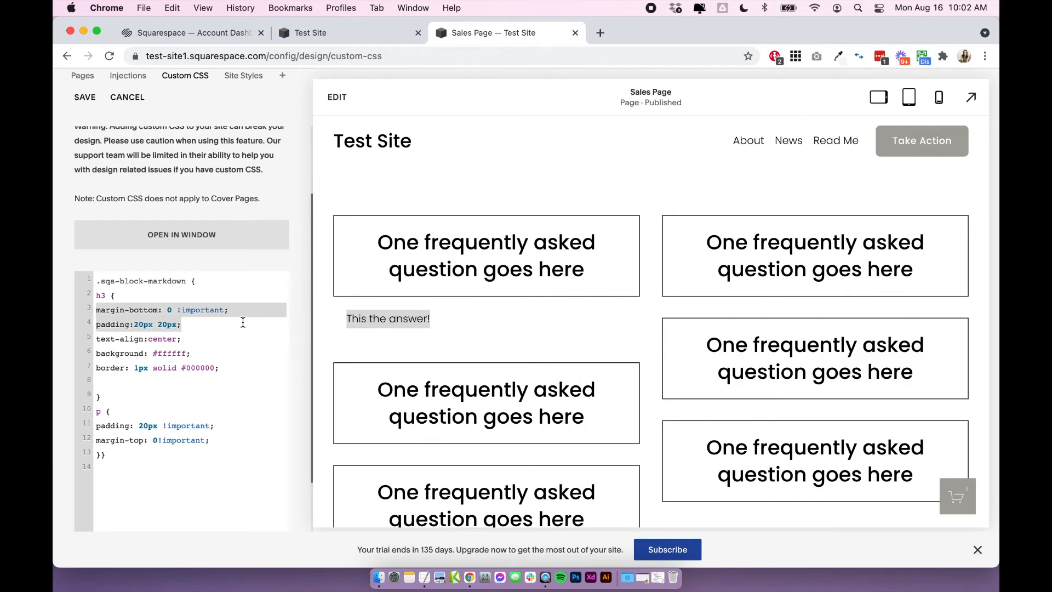
pyautogui.click(242, 323)
pyautogui.moveTo(97, 338); pyautogui.dragTo(190, 338)
pyautogui.click(191, 337)
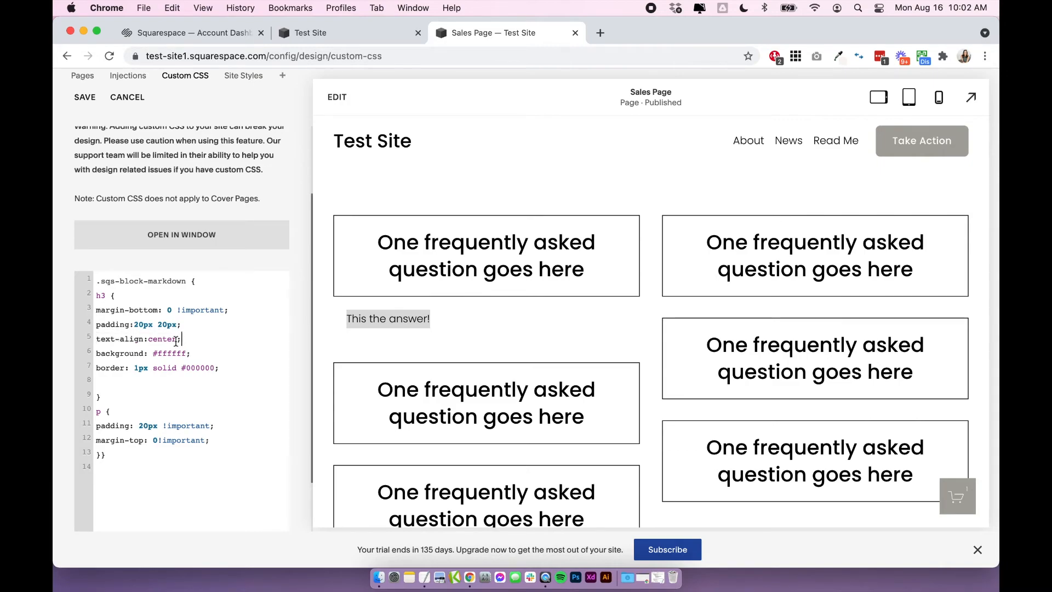
pyautogui.doubleClick(162, 353)
pyautogui.write('ffccff')
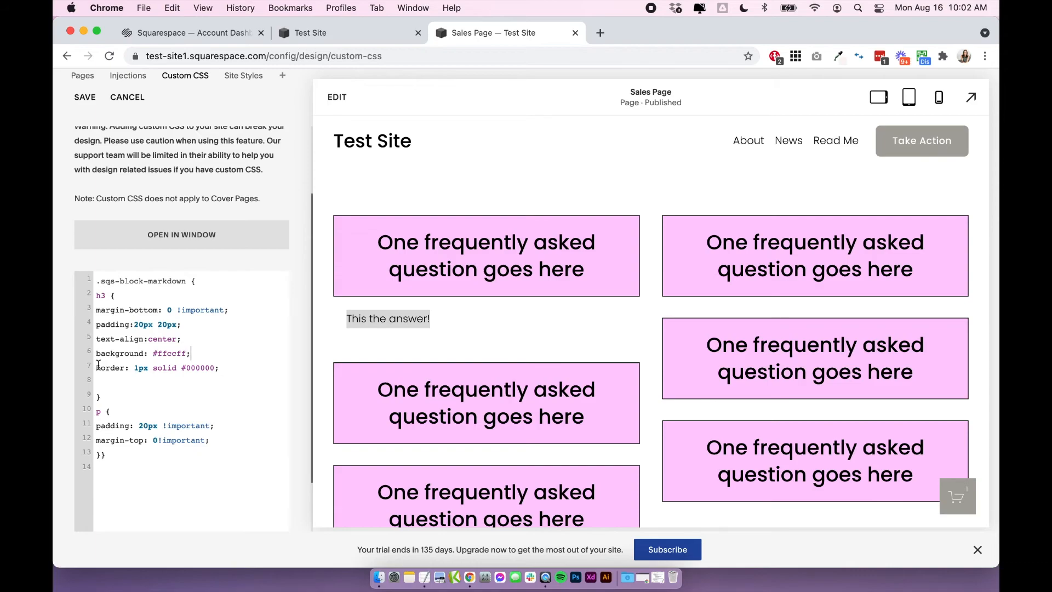
# Check the h3 border line and set the question boxes' background color to #fff.
pyautogui.moveTo(97, 367); pyautogui.dragTo(242, 365)
pyautogui.click(241, 365)
pyautogui.doubleClick(163, 356)
pyautogui.write('fff')
# Review the p rule's padding and margin, and add font-size: 1em; below the border line of the h3 rule.
pyautogui.click(111, 425)
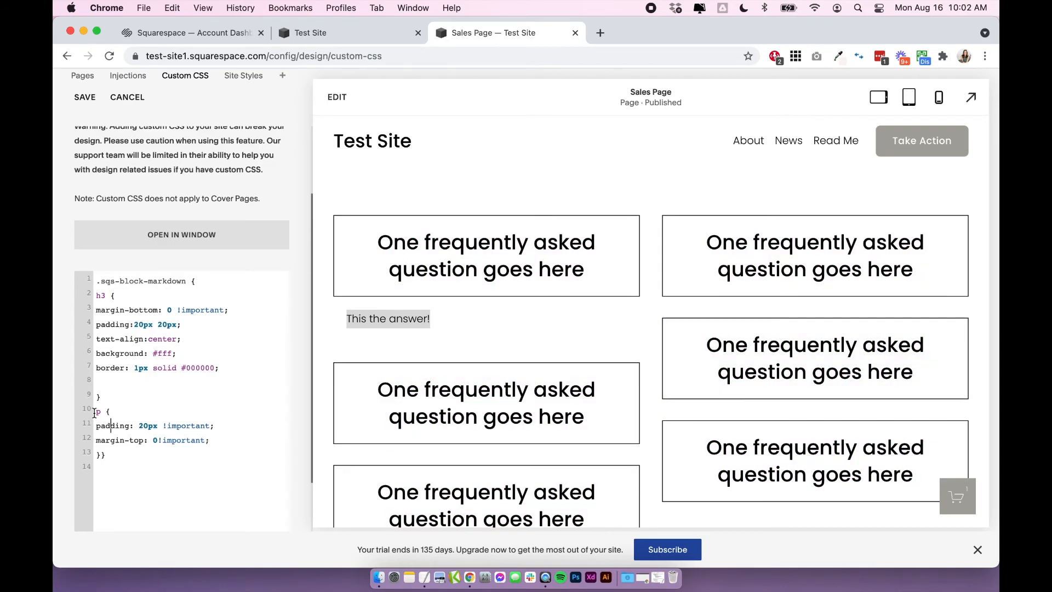
pyautogui.moveTo(97, 425); pyautogui.dragTo(221, 440)
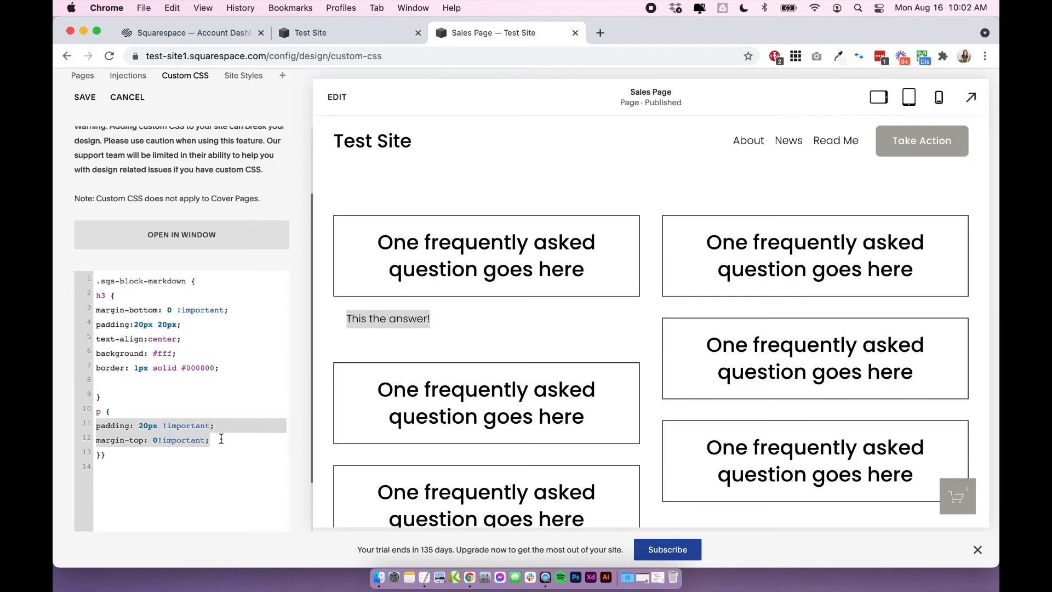
pyautogui.click(220, 440)
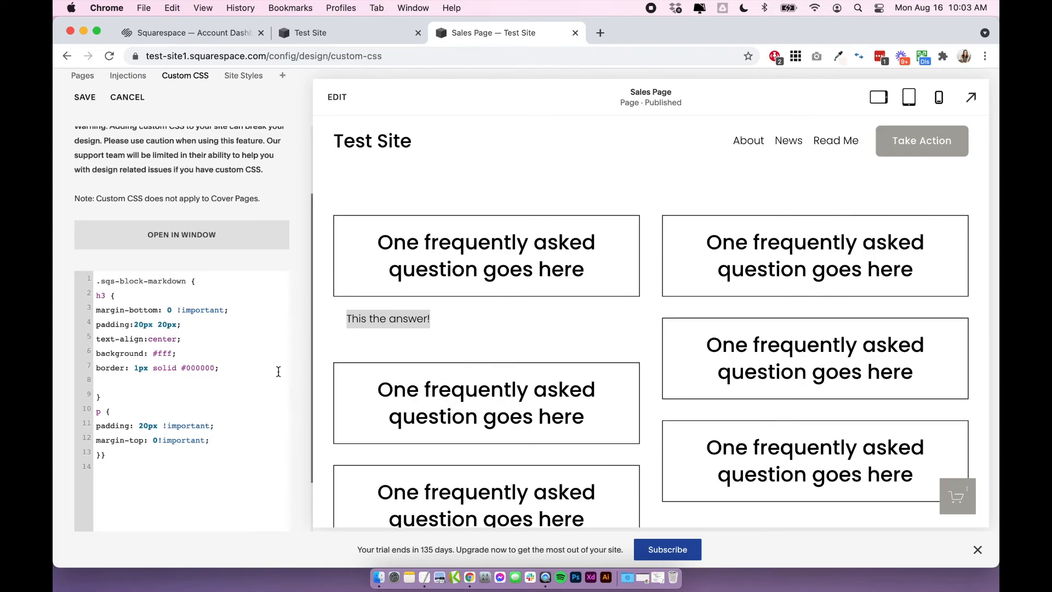
pyautogui.press('Return')
pyautogui.write('font-size:')
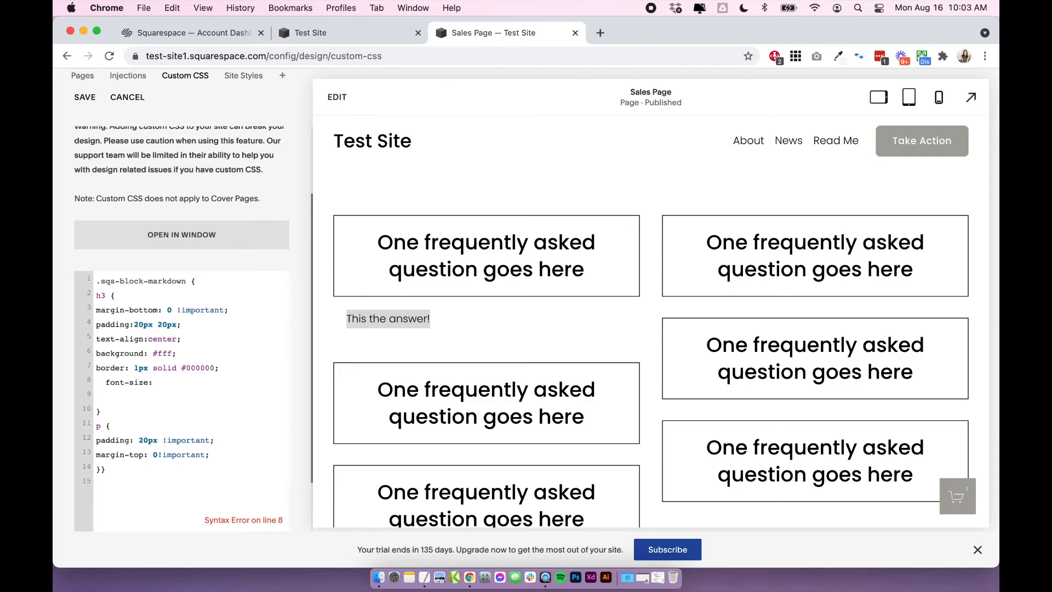
pyautogui.write(' 1em;')
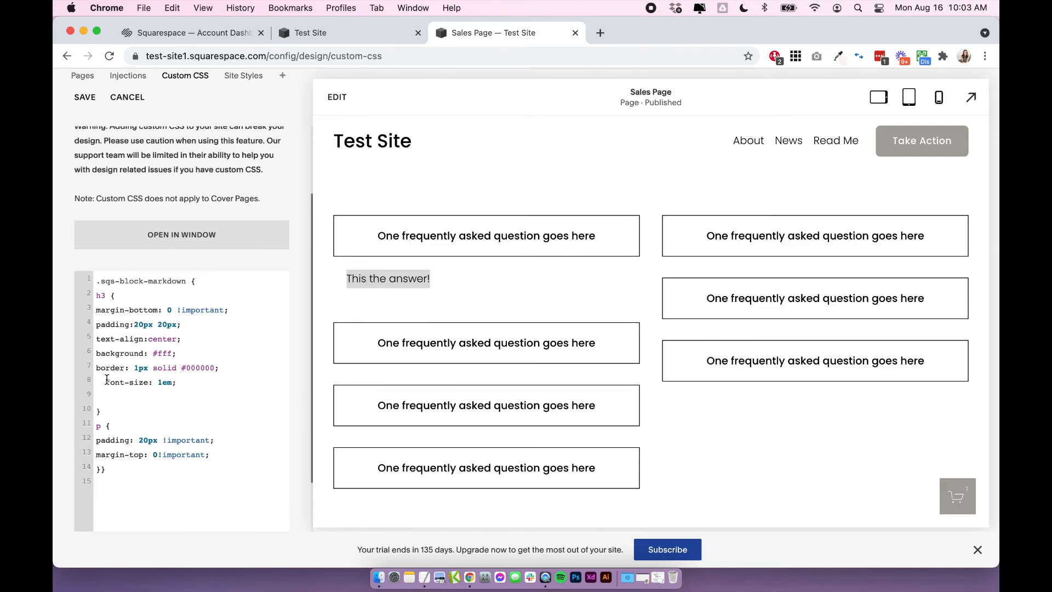
# Remove the indent before the font-size line and save the custom CSS.
pyautogui.moveTo(107, 382); pyautogui.dragTo(69, 389)
pyautogui.press('BackSpace')
pyautogui.click(86, 98)
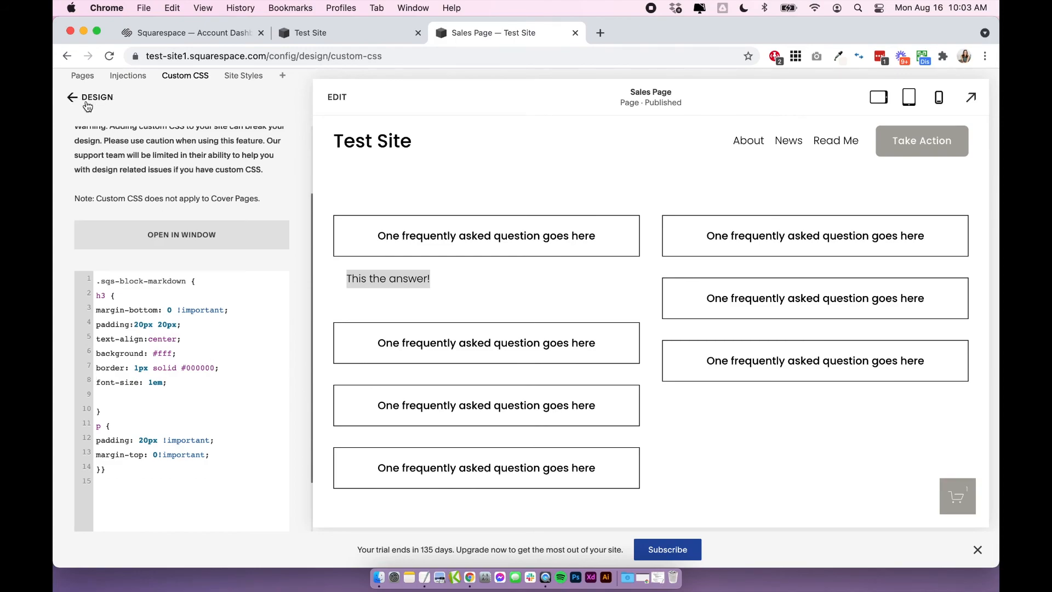
# Leave the Custom CSS editor and test the styled accordion by expanding and collapsing questions in both columns.
pyautogui.click(92, 103)
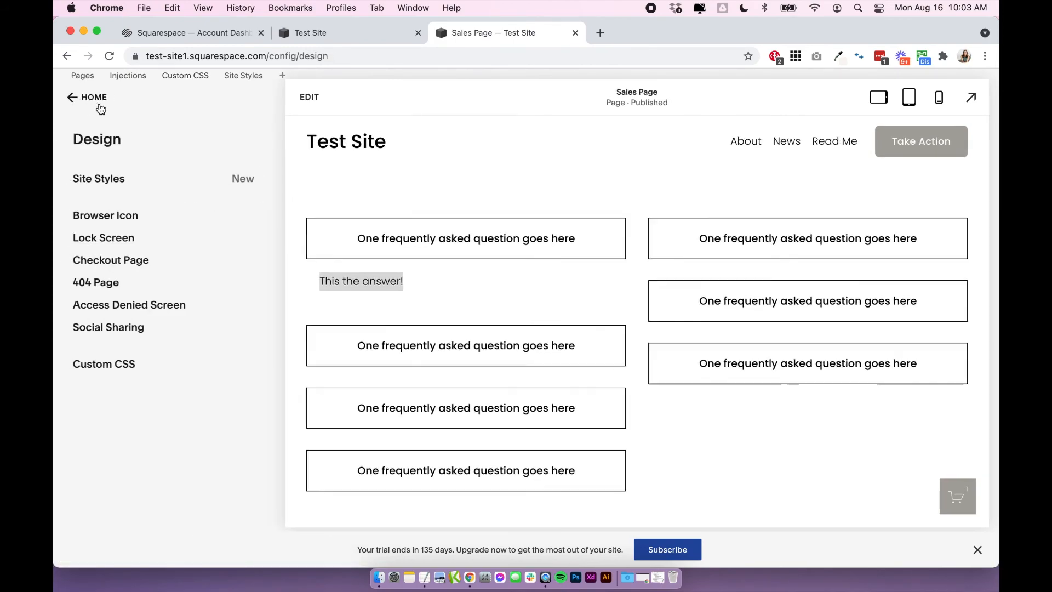
pyautogui.click(446, 344)
pyautogui.click(445, 343)
pyautogui.click(435, 233)
pyautogui.click(727, 239)
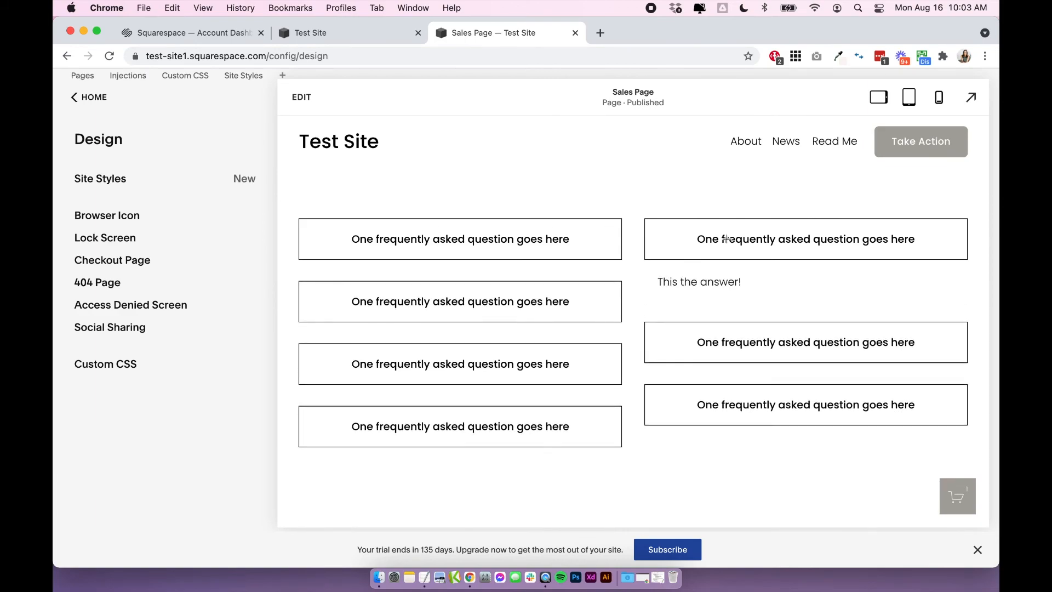
pyautogui.click(727, 239)
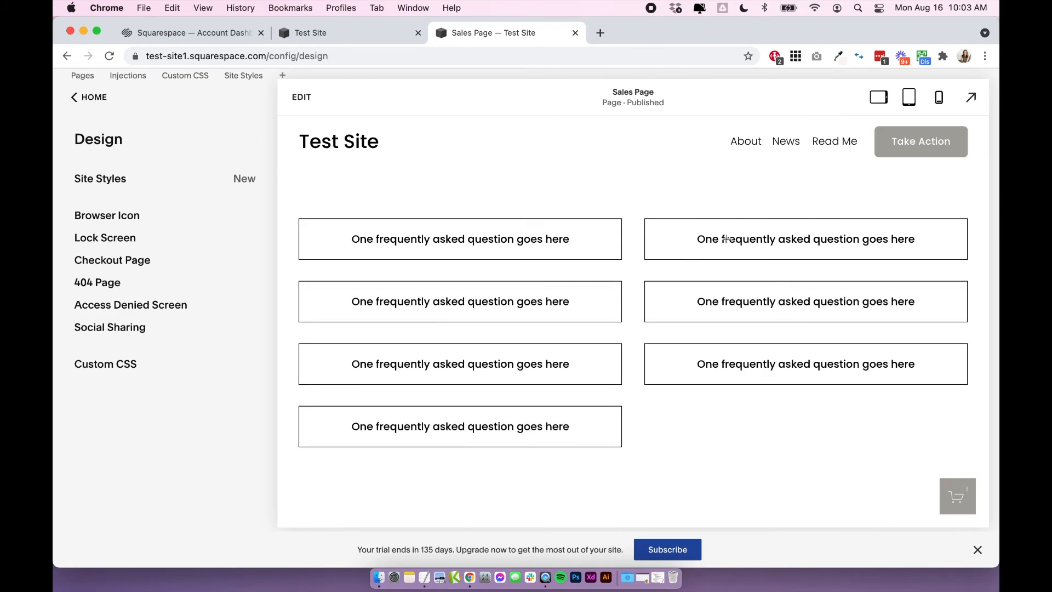